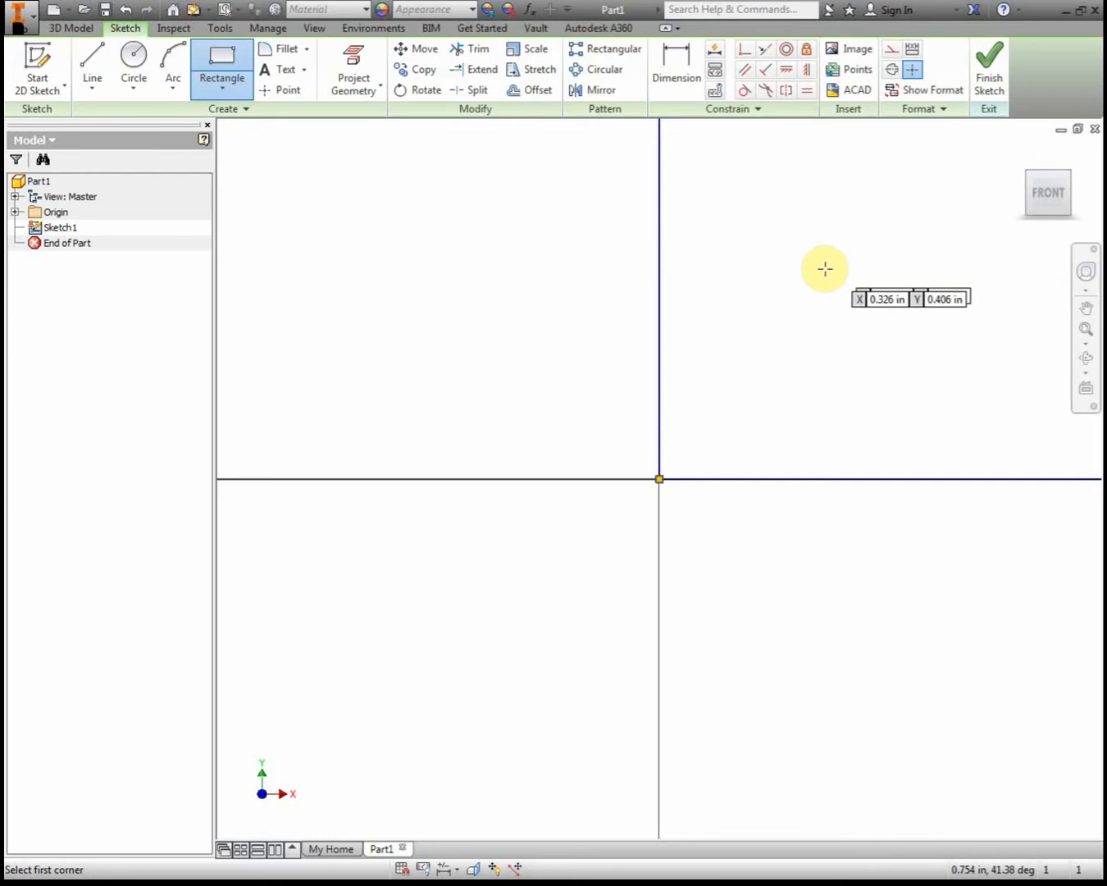
Extrude the 60 by 40 in rectangle into a solid block with a distance of 30 in.
mouse_move(674, 469)
middle_down()
mouse_move(845, 304)
mouse_move(855, 278)
mouse_move(316, 562)
middle_up()
scroll(380, 541, up, 6)
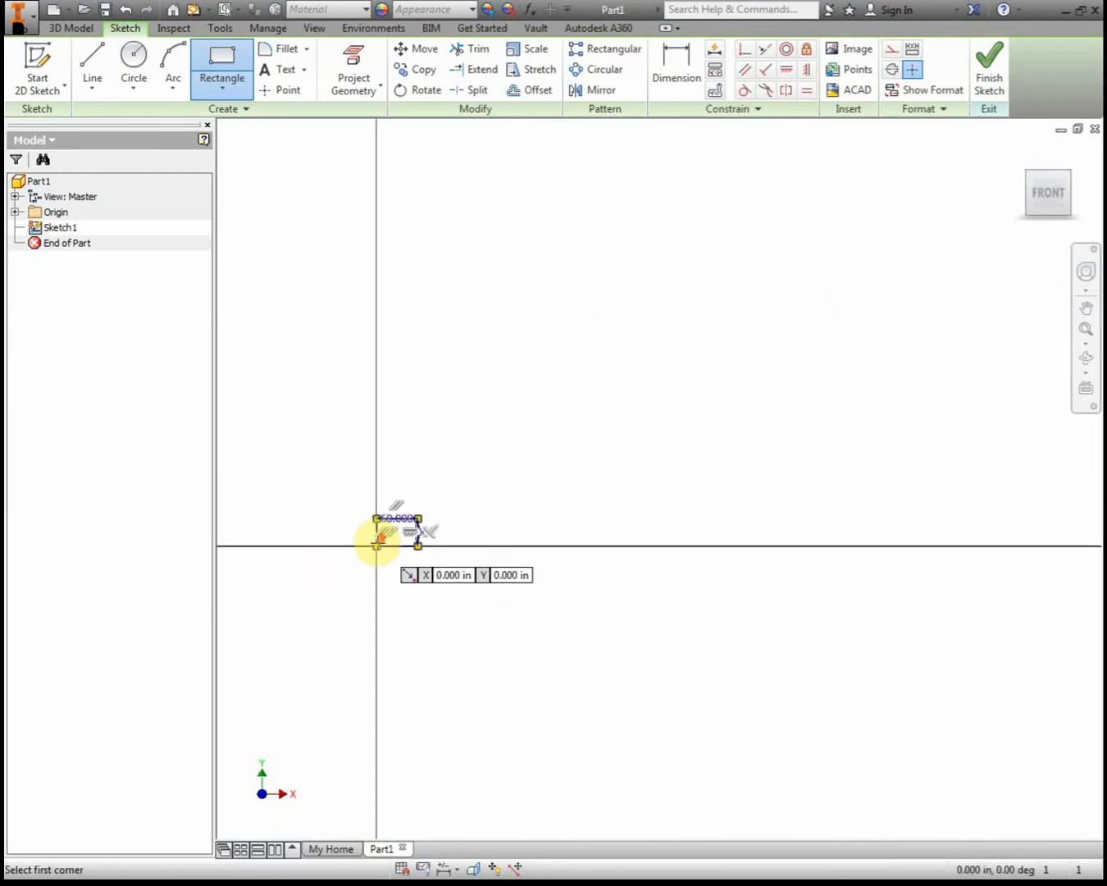
scroll(408, 529, down, 4)
mouse_move(408, 530)
middle_down()
mouse_move(863, 427)
mouse_move(830, 430)
middle_up()
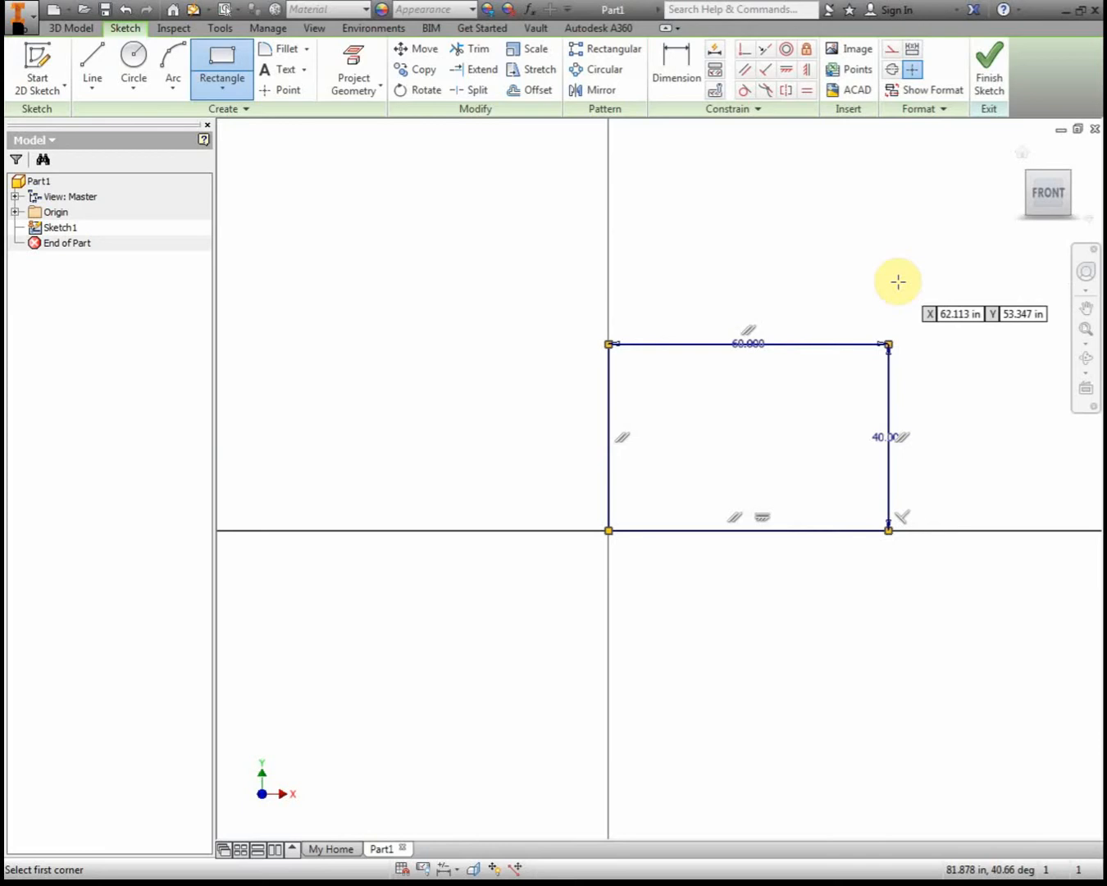
key(e)
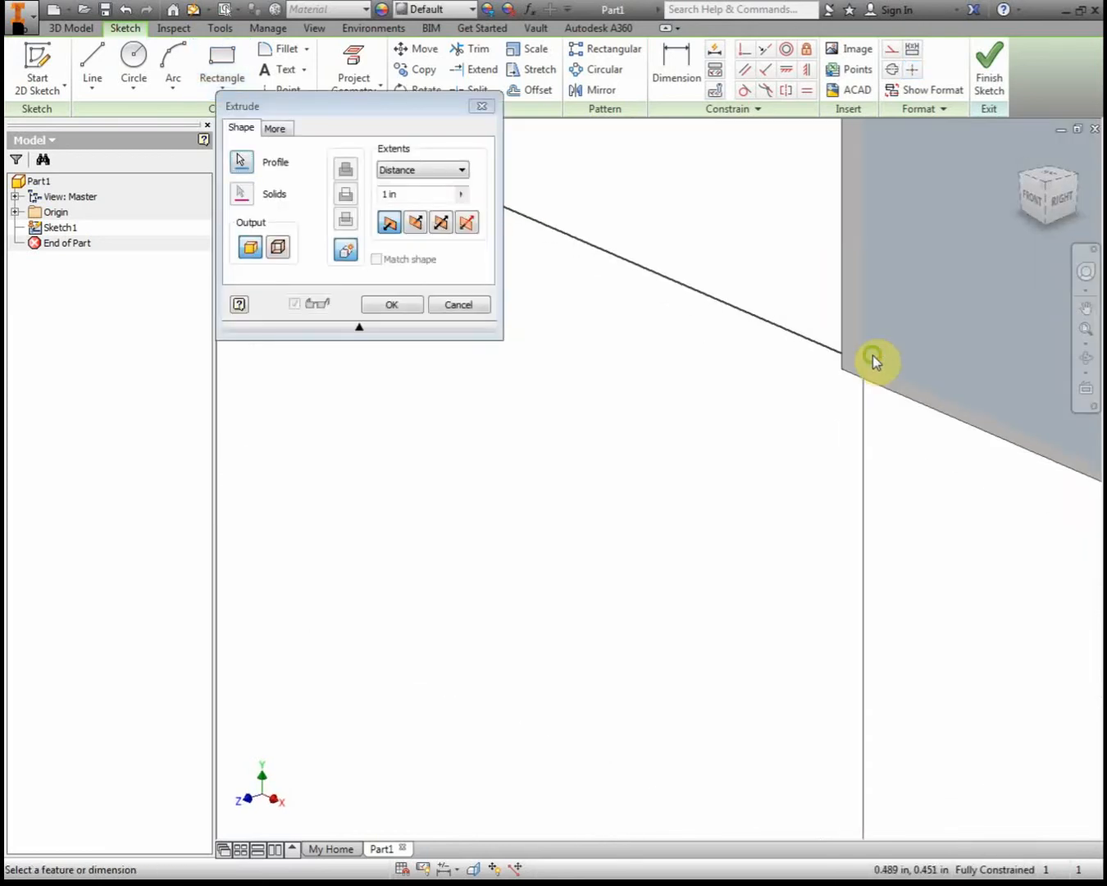
middle_drag(875, 363, 605, 504)
scroll(606, 504, up, 3)
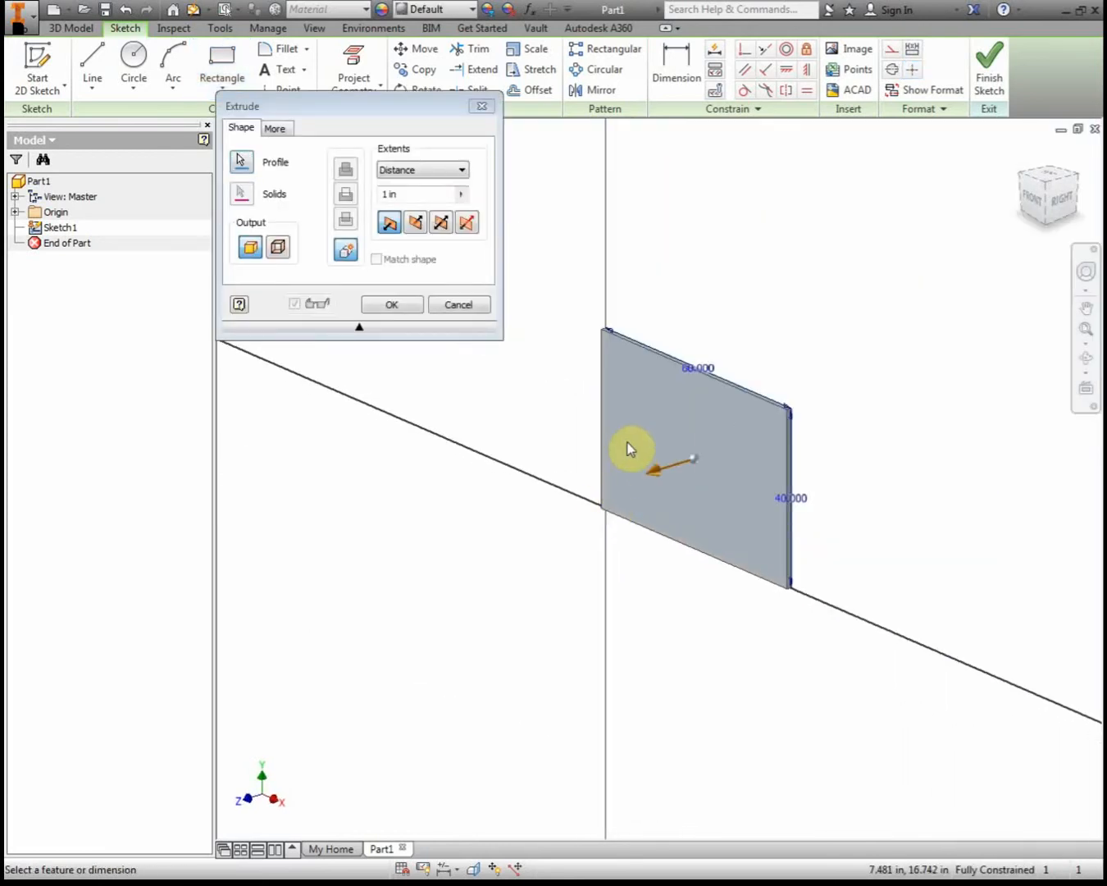
click(427, 194)
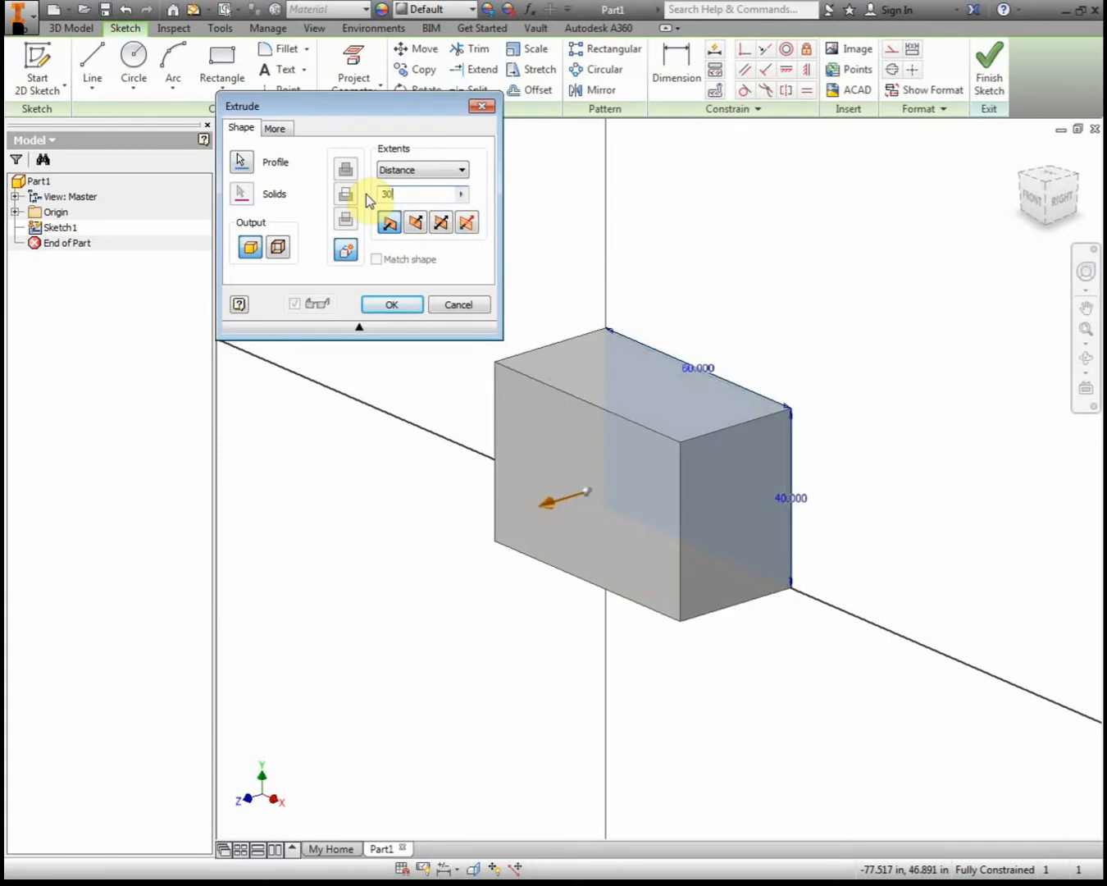
click(395, 307)
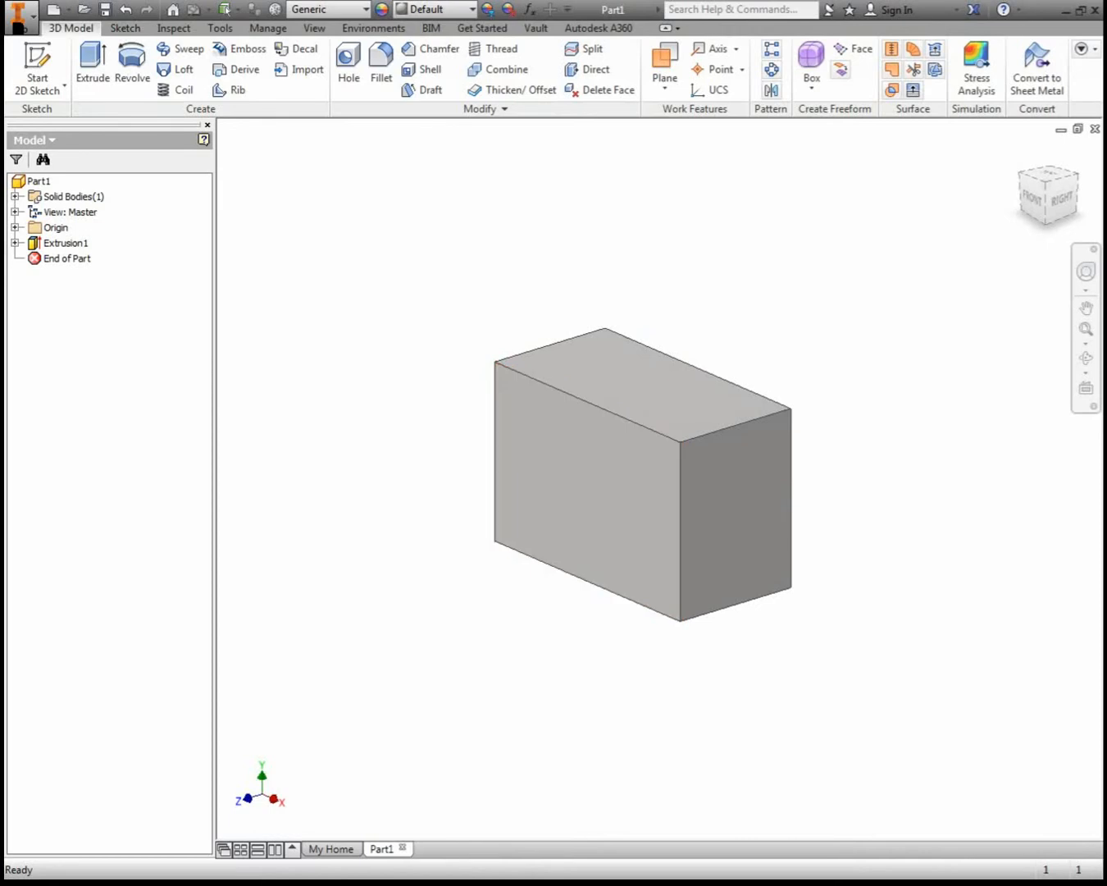
Start a sketch on the block's front face and draw a rectangle about 16 in tall hanging from the face's top edge.
mouse_move(5, 97)
mouse_down()
mouse_move(334, 102)
mouse_move(434, 83)
mouse_move(4, 147)
mouse_move(155, 153)
mouse_move(0, 159)
mouse_up()
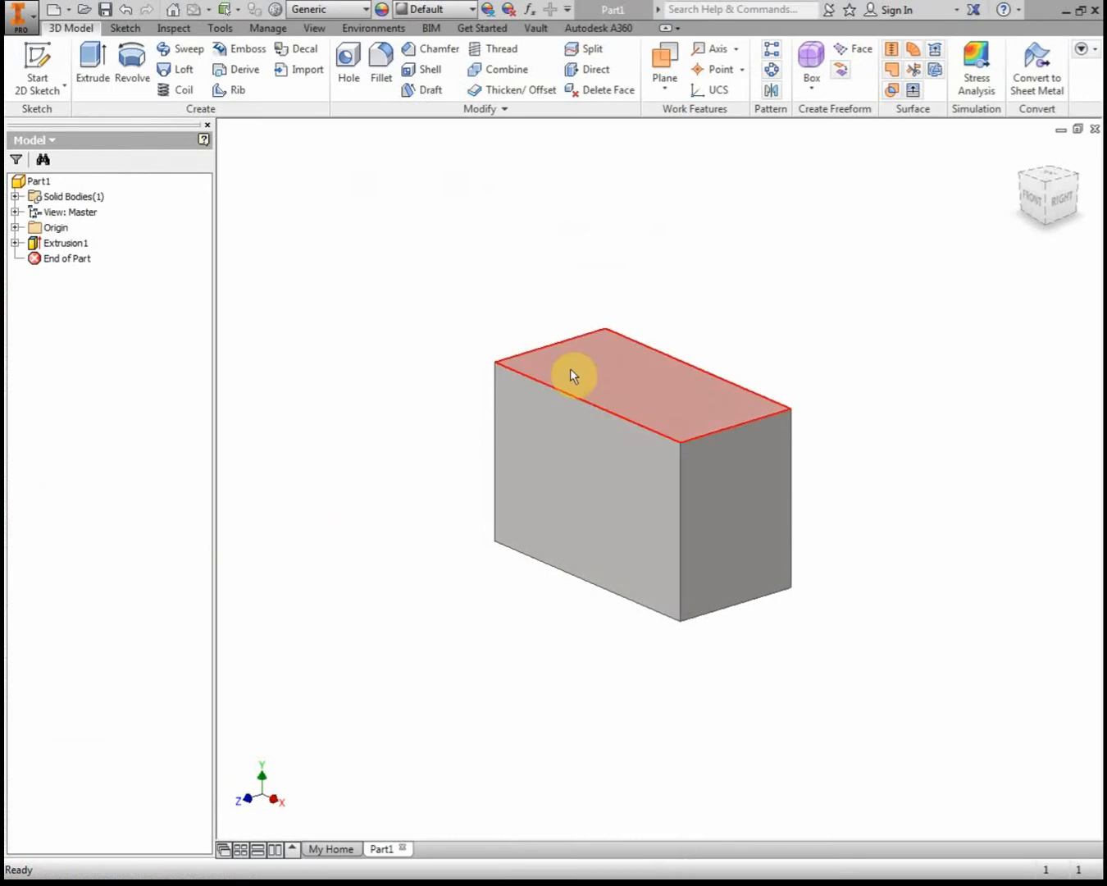
click(55, 64)
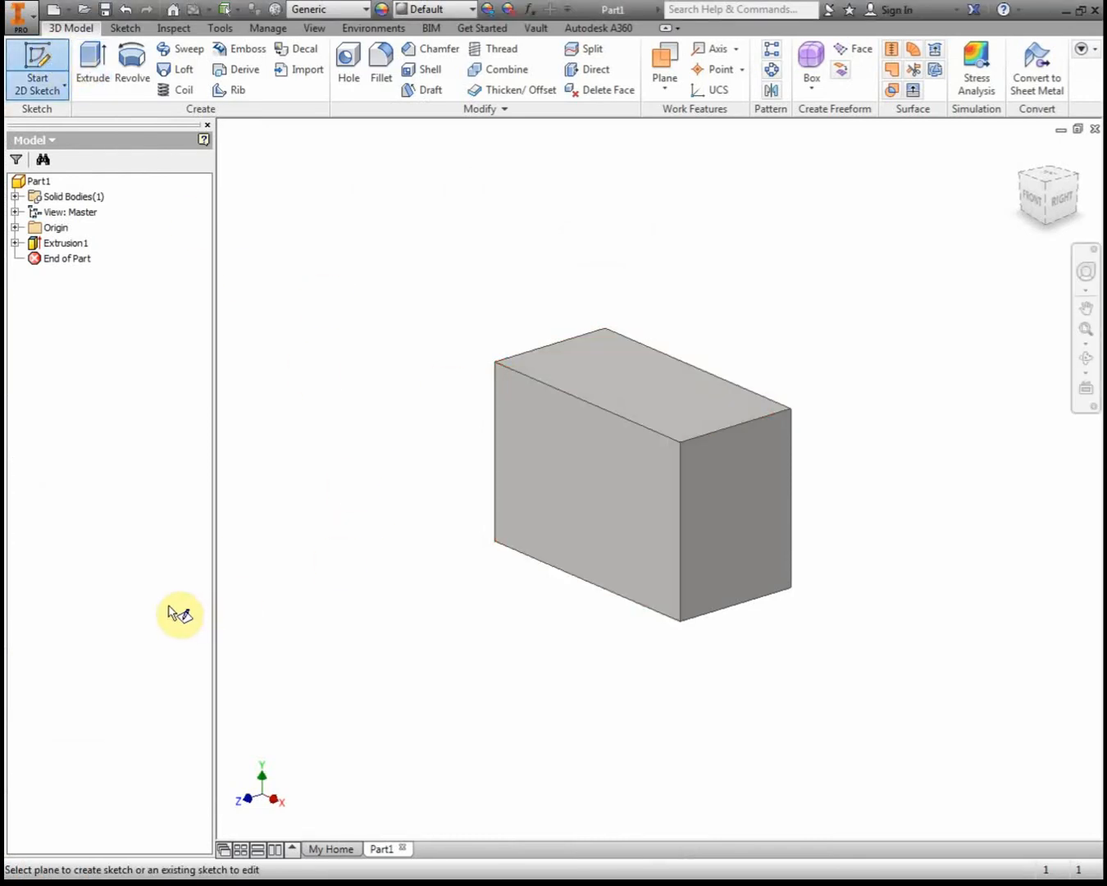
click(566, 494)
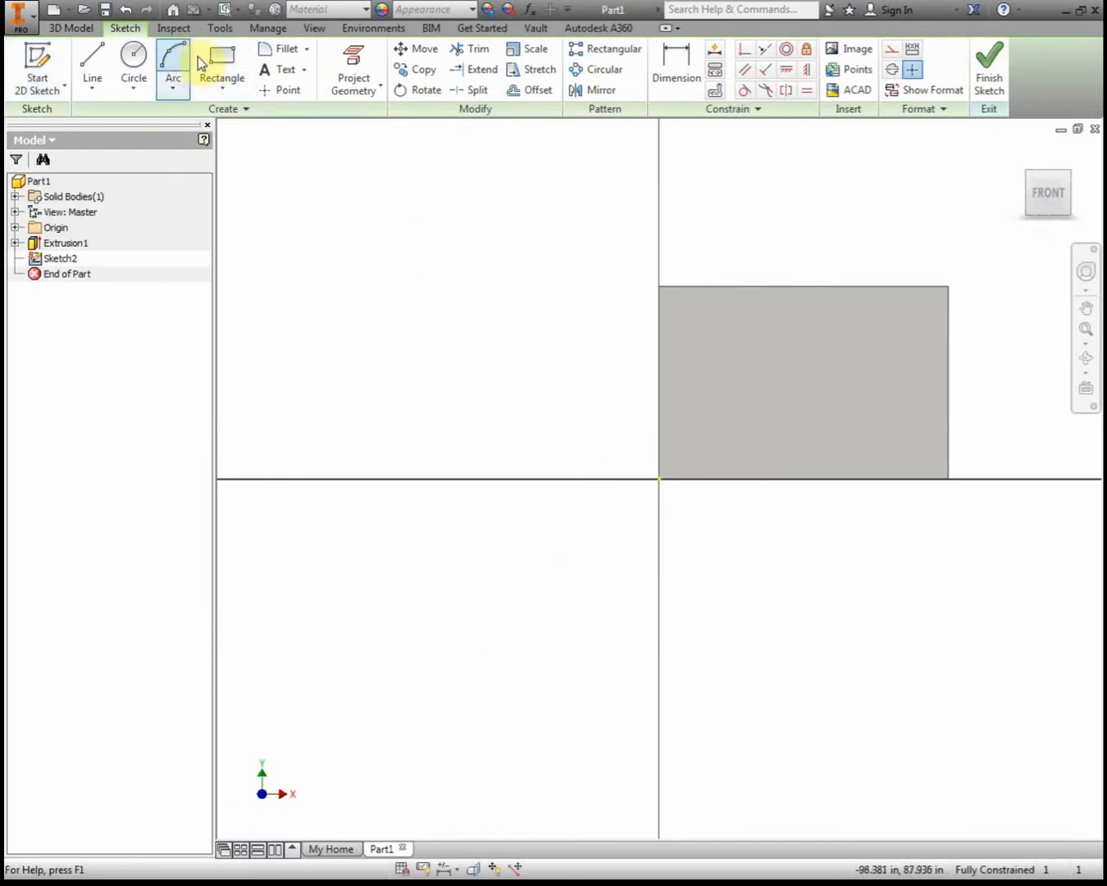
click(221, 58)
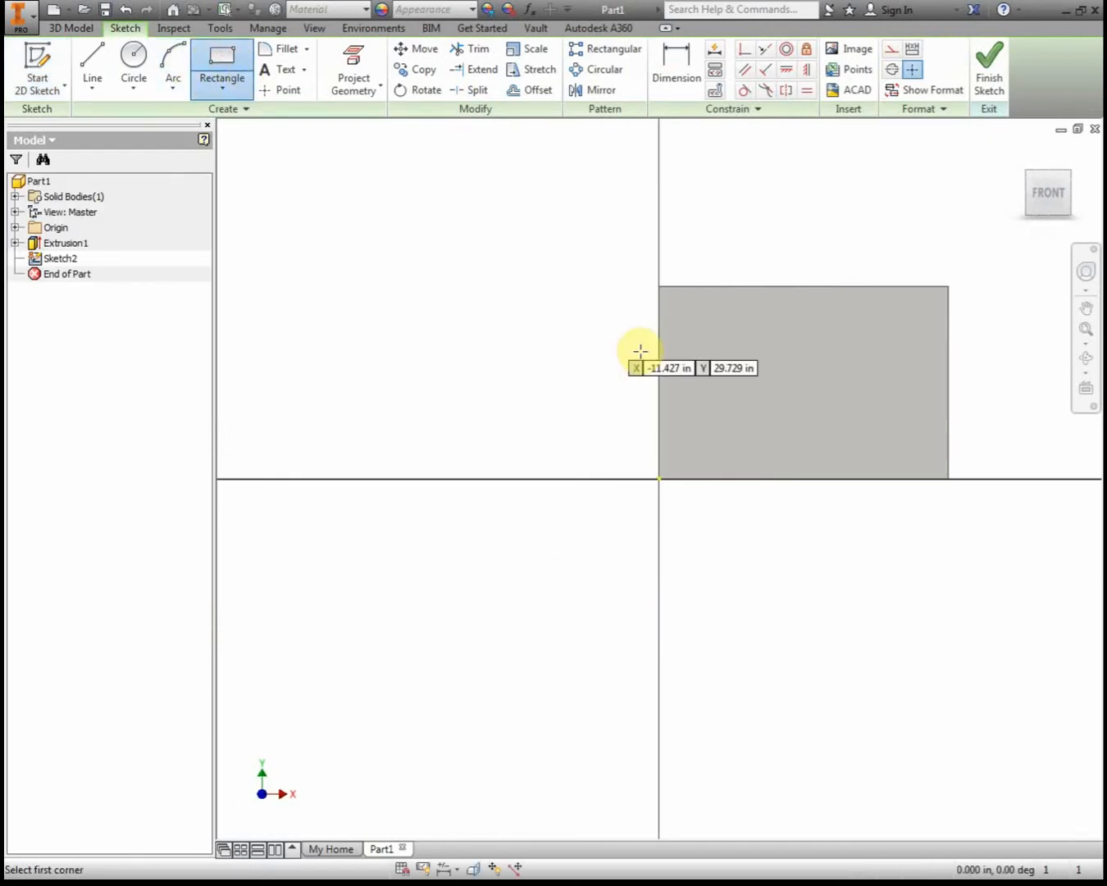
click(719, 288)
click(863, 363)
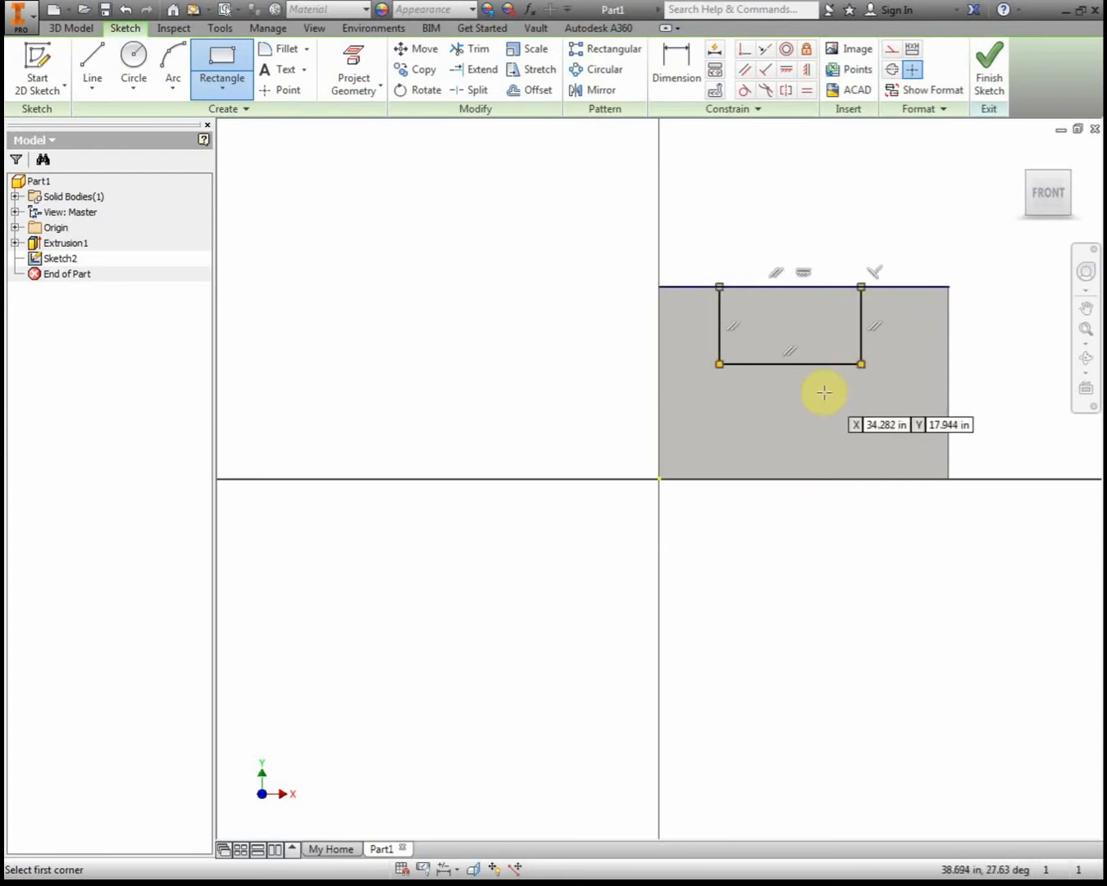
Dimension the distance from the face's top edge to the rectangle's bottom side as 15 in.
click(684, 86)
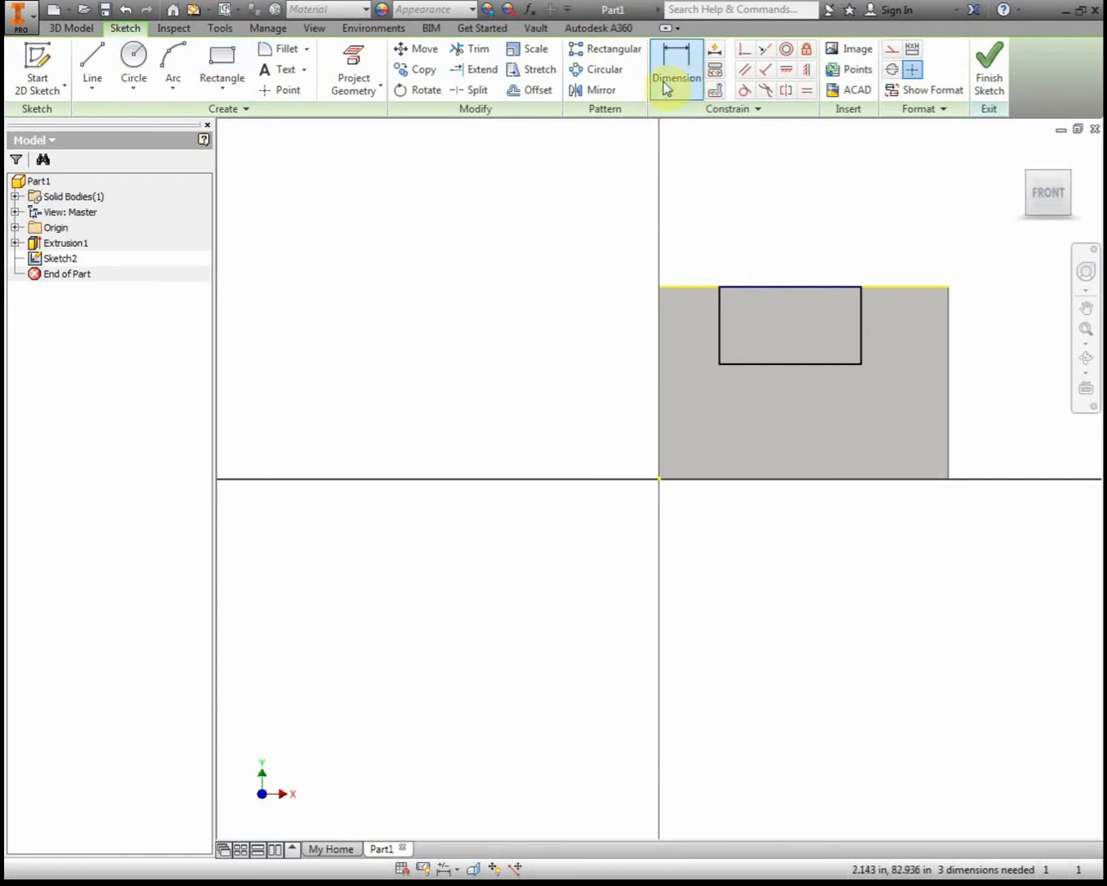
click(771, 293)
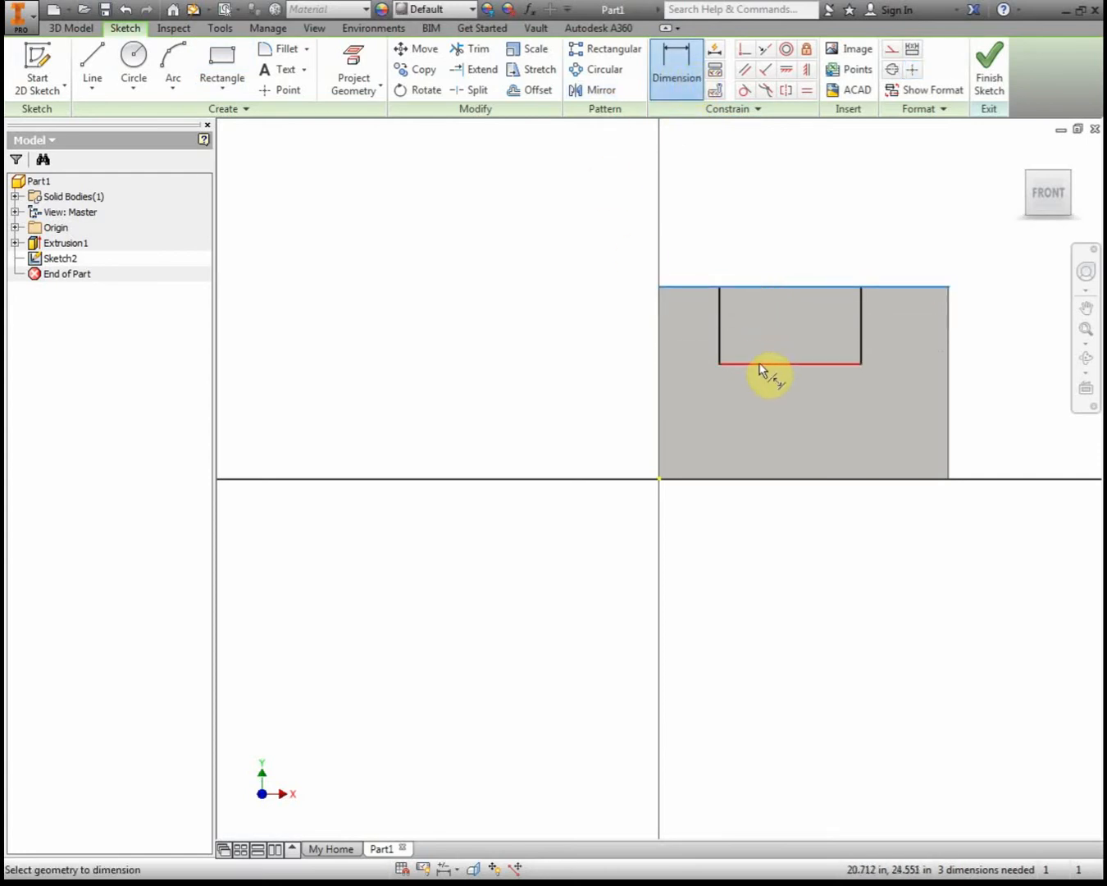
click(584, 328)
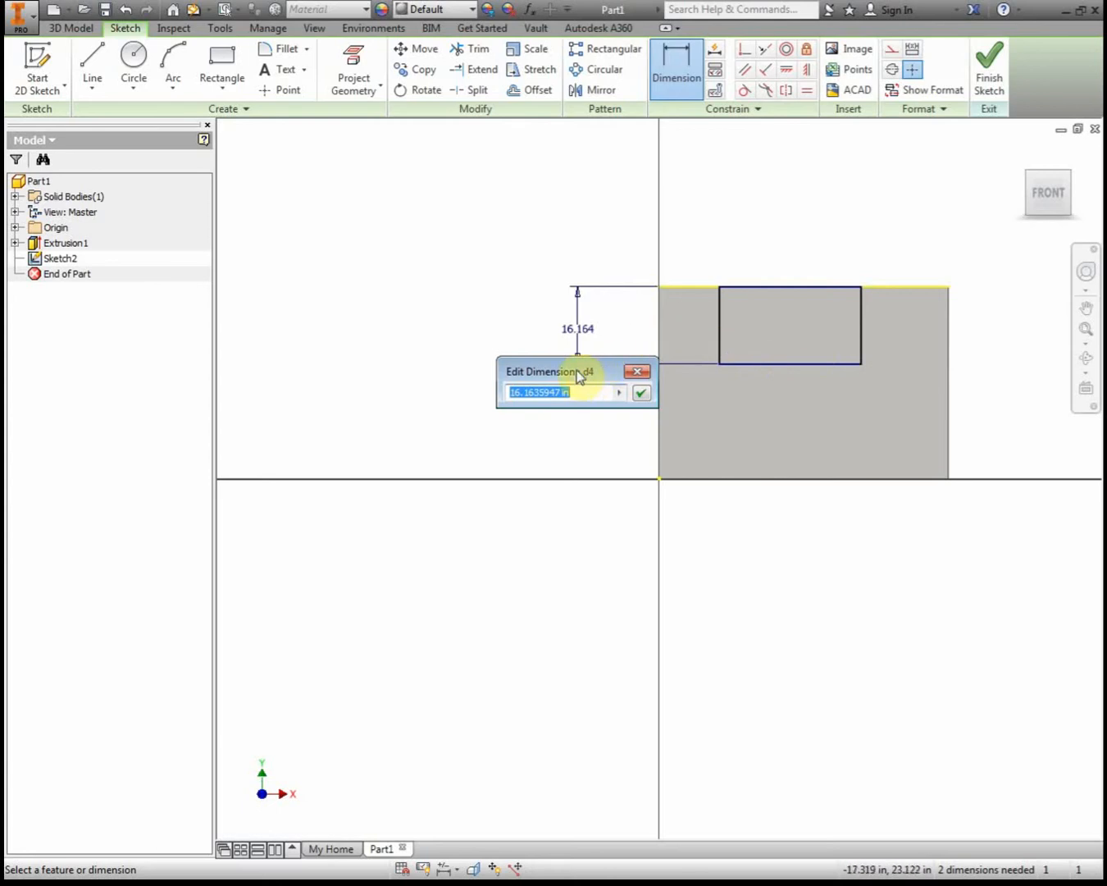
drag(580, 373, 437, 325)
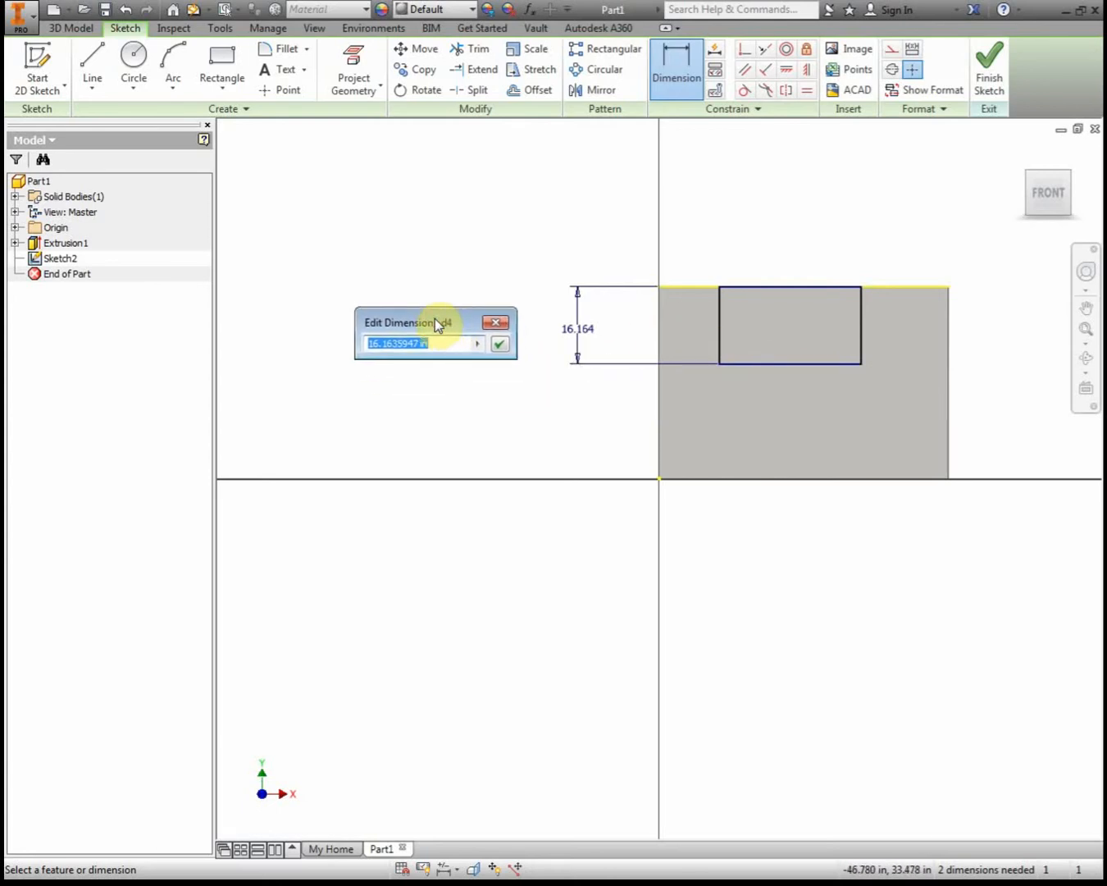
text(15)
key(Return)
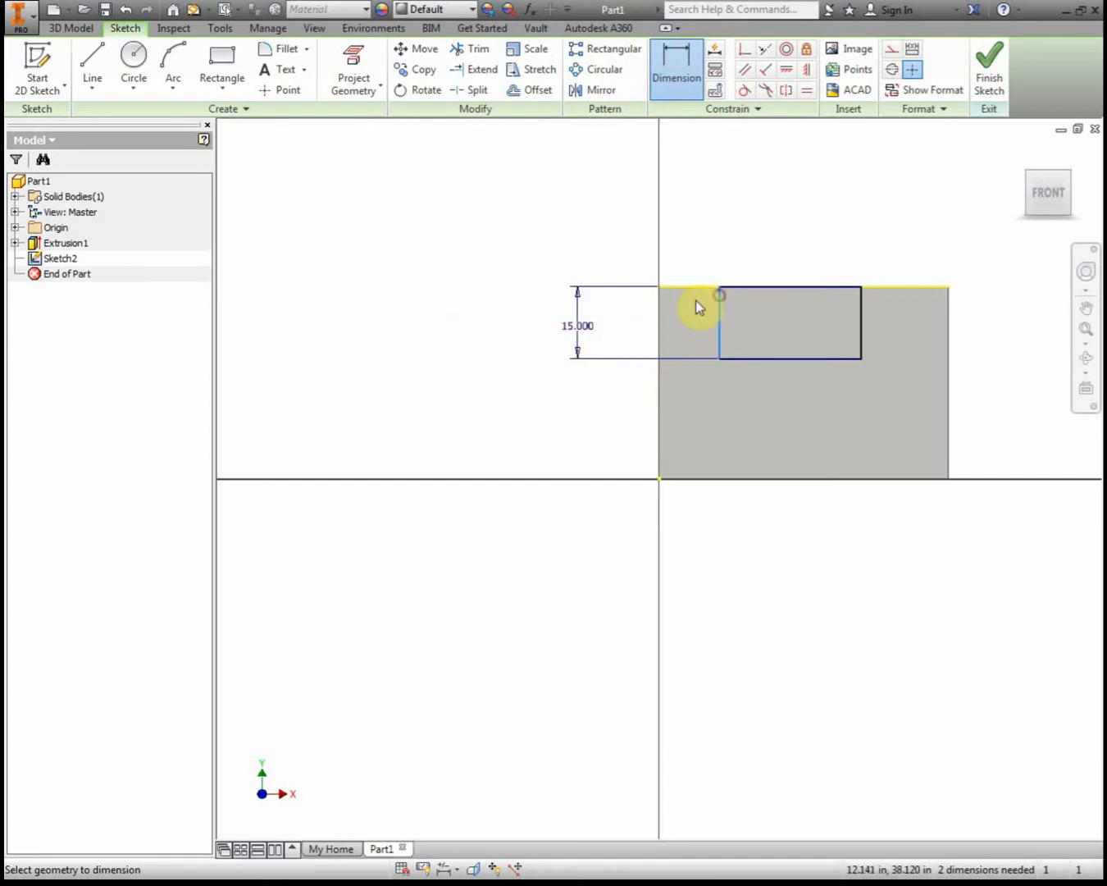
Dimension the rectangle's left side 10 in from the left edge of the block's front face.
click(661, 309)
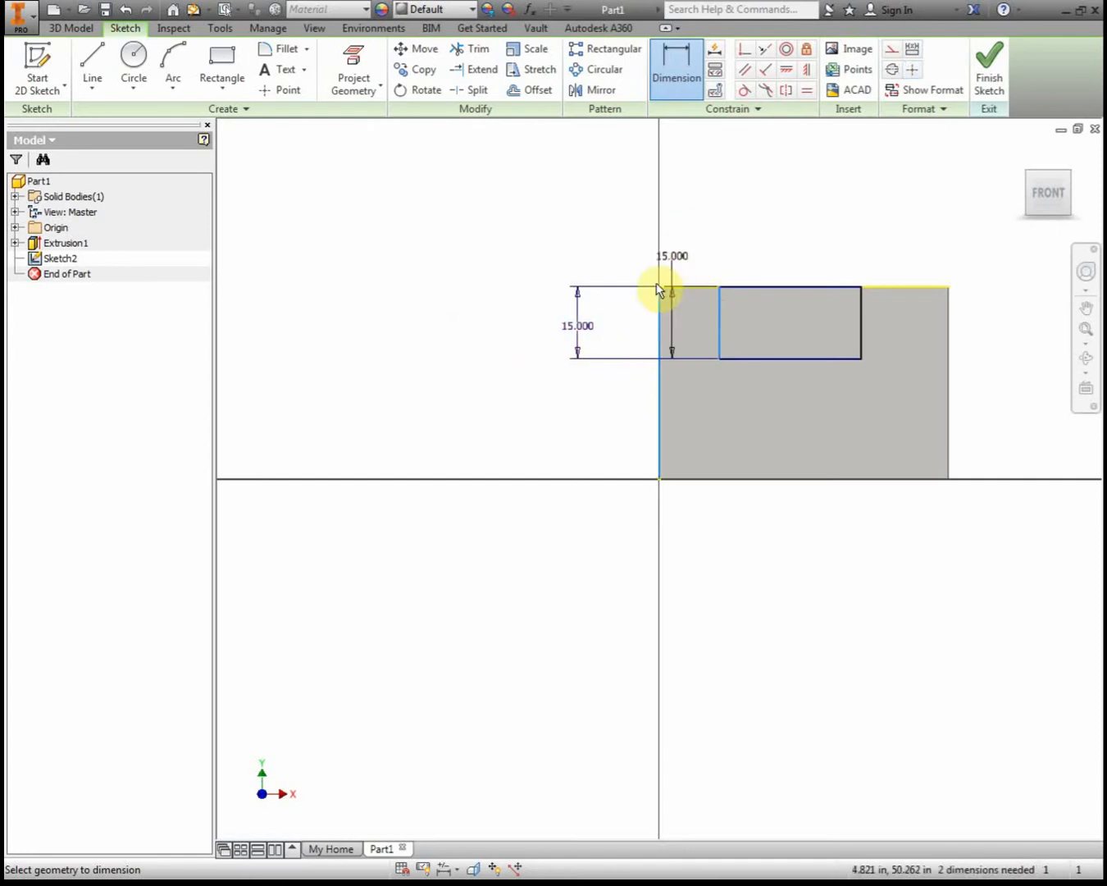
click(657, 302)
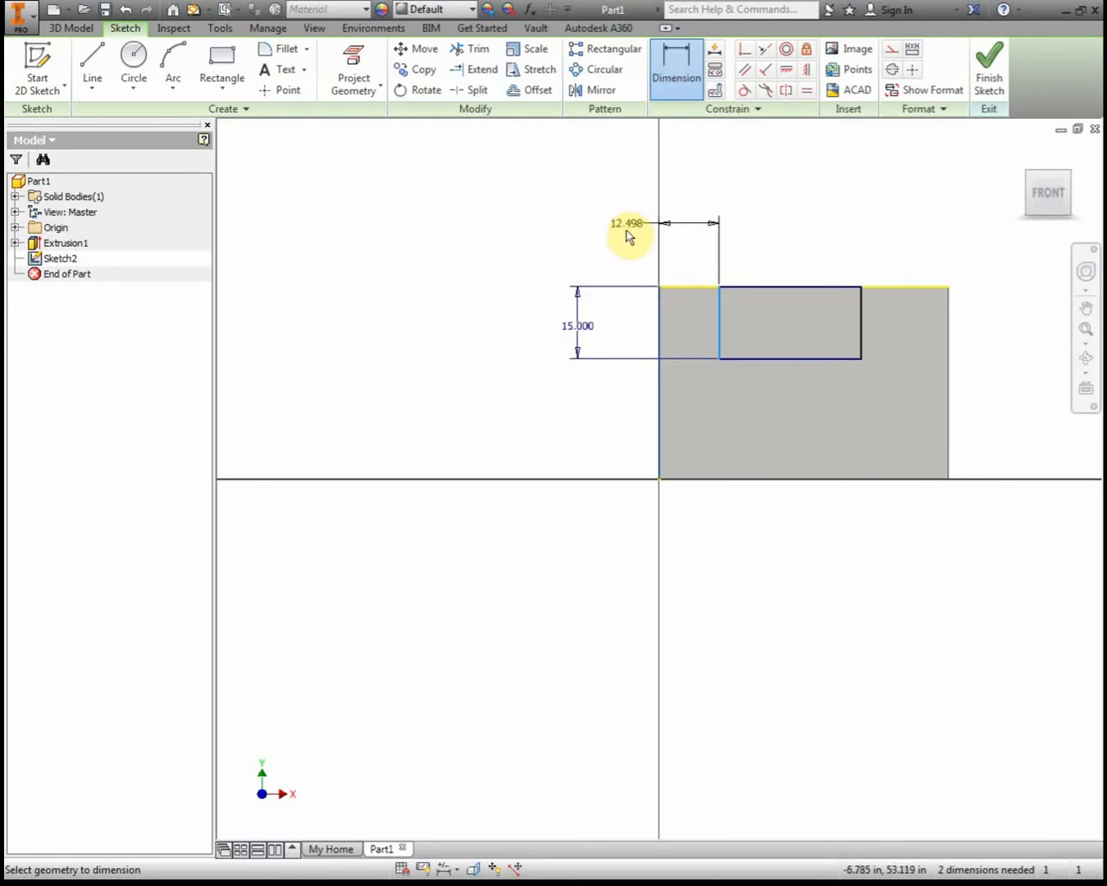
click(588, 420)
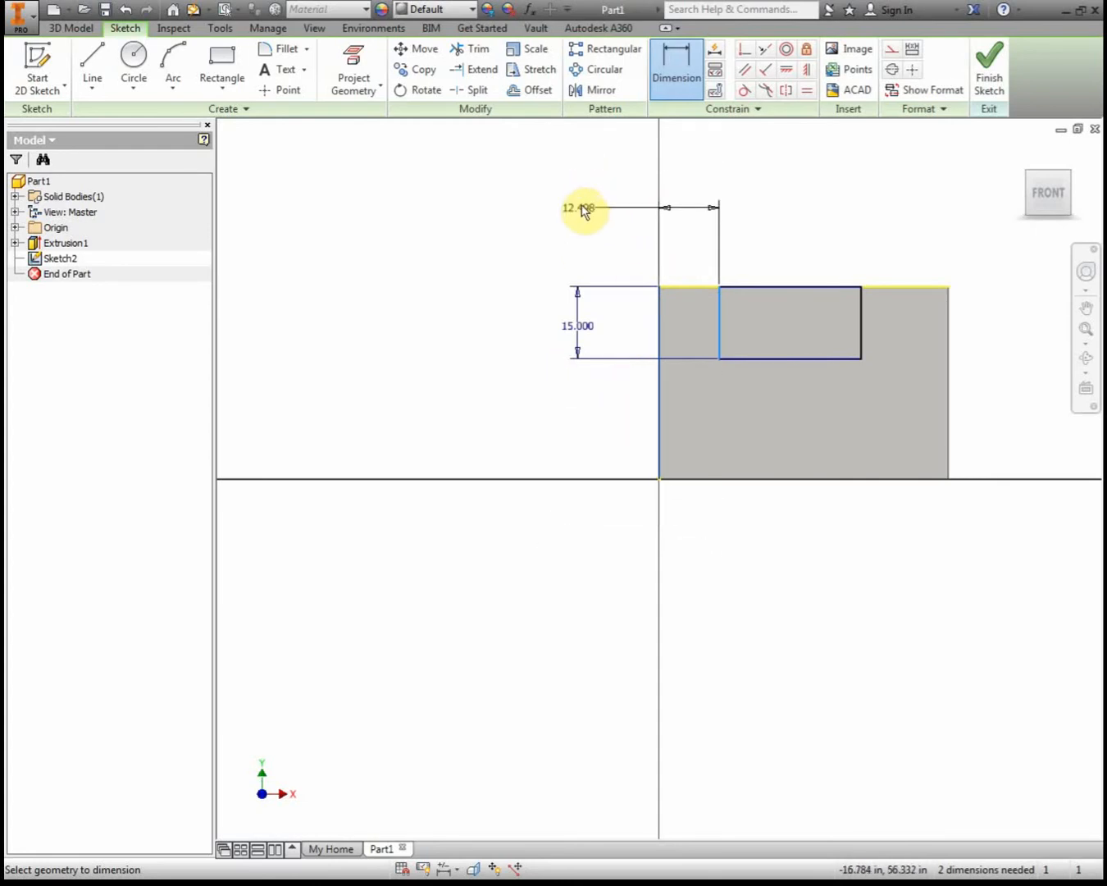
click(598, 206)
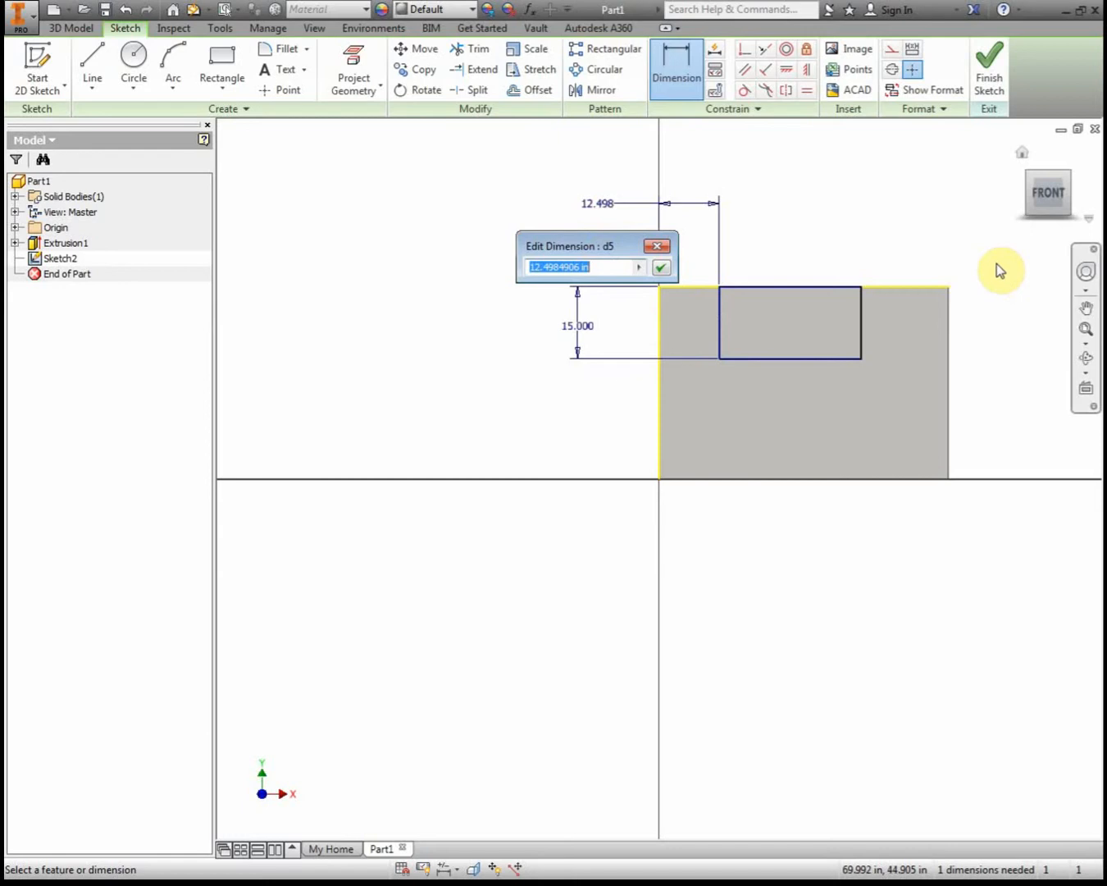
text(10)
key(Return)
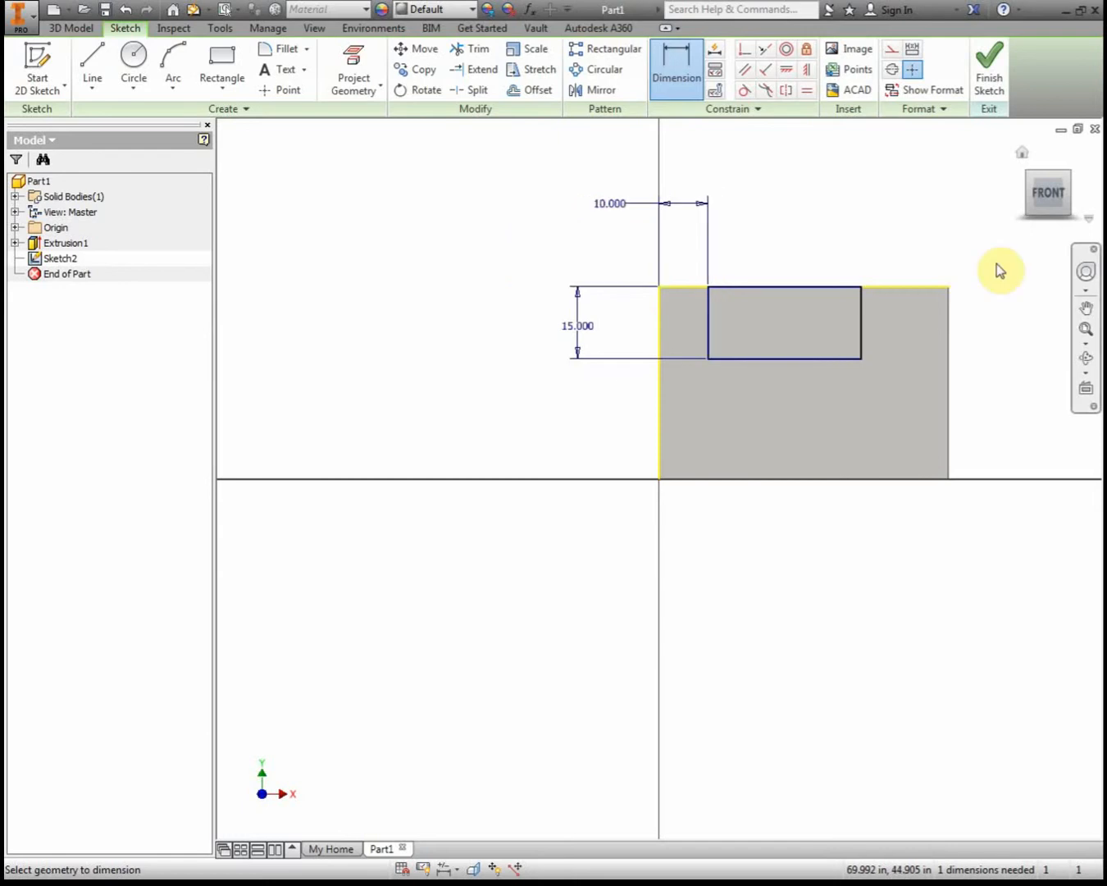
Dimension the rectangle's right side 25 in from the front face's right edge and finish the sketch.
click(861, 310)
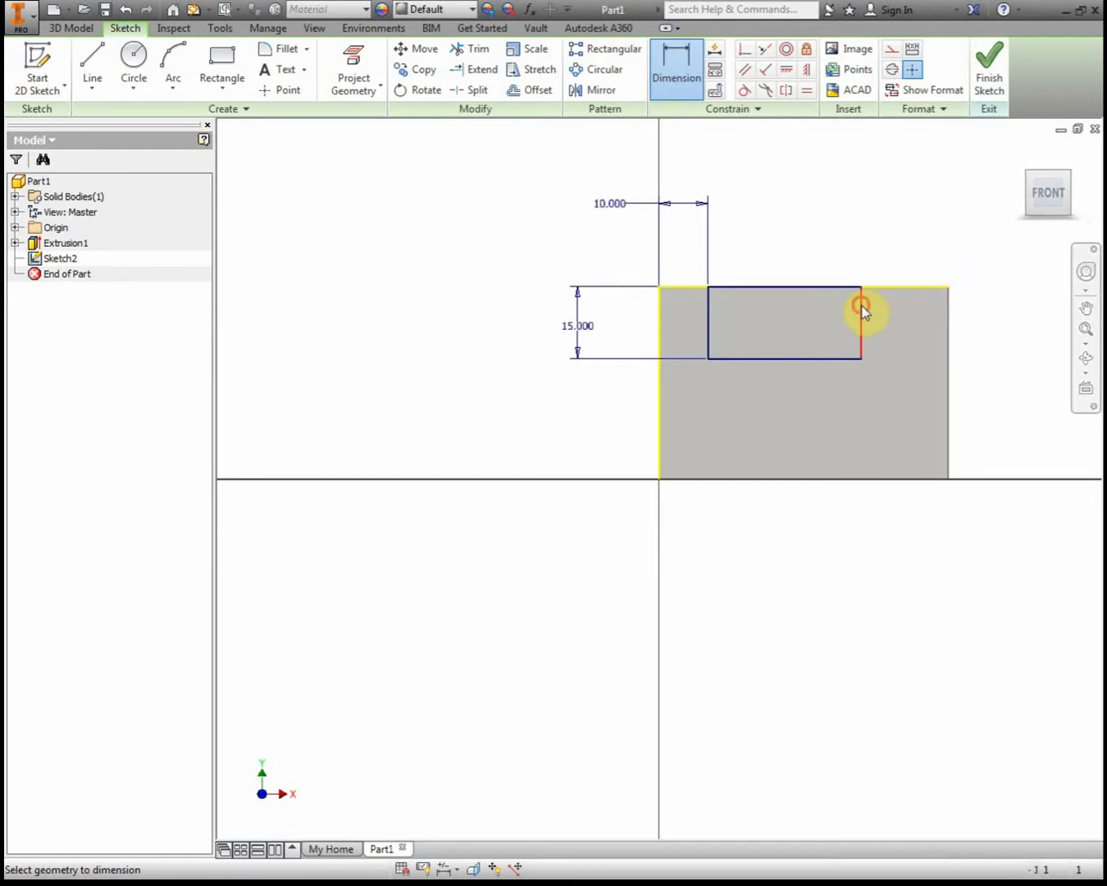
click(947, 310)
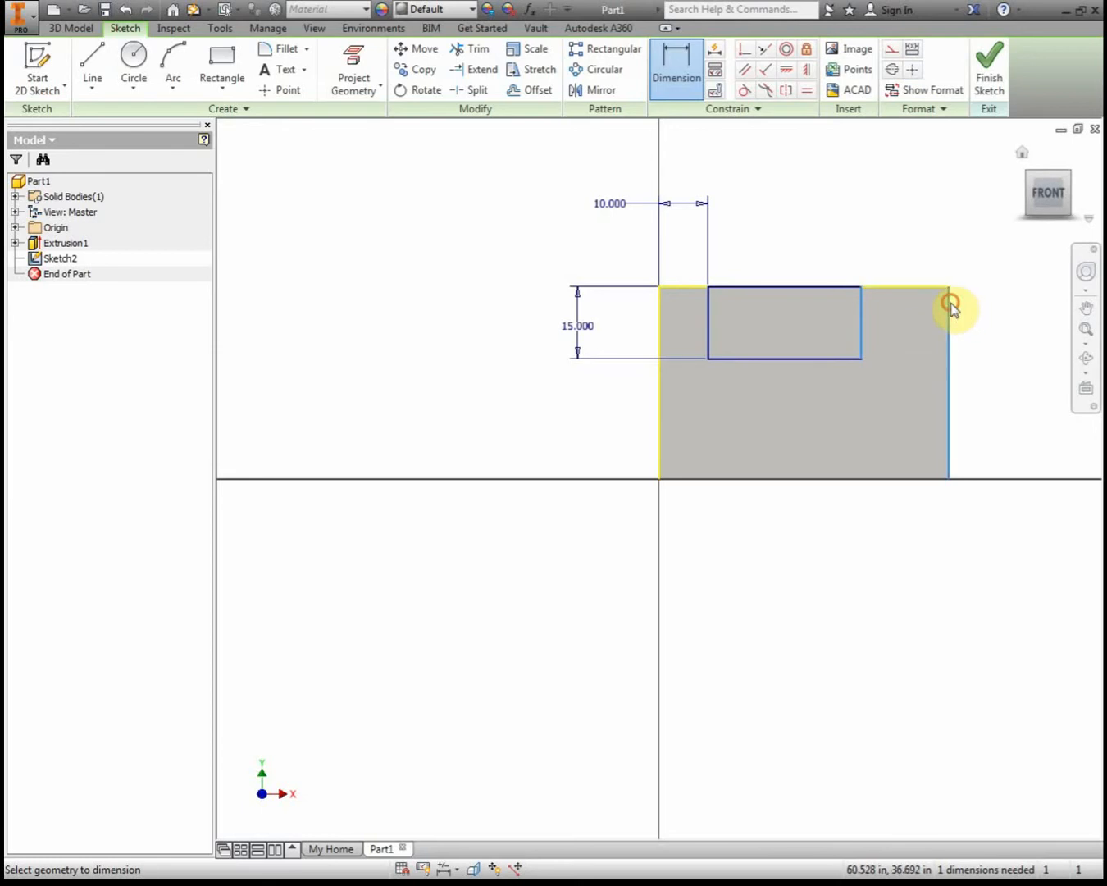
click(908, 245)
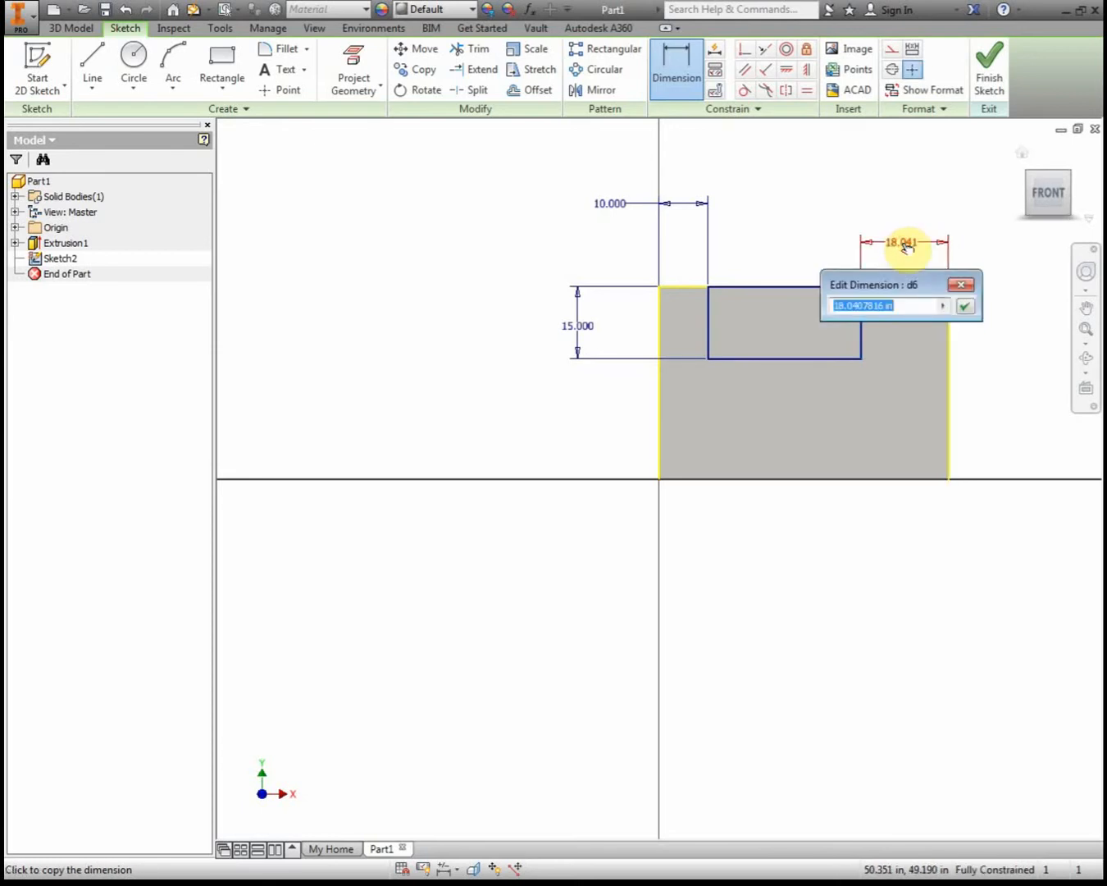
text(25)
key(Return)
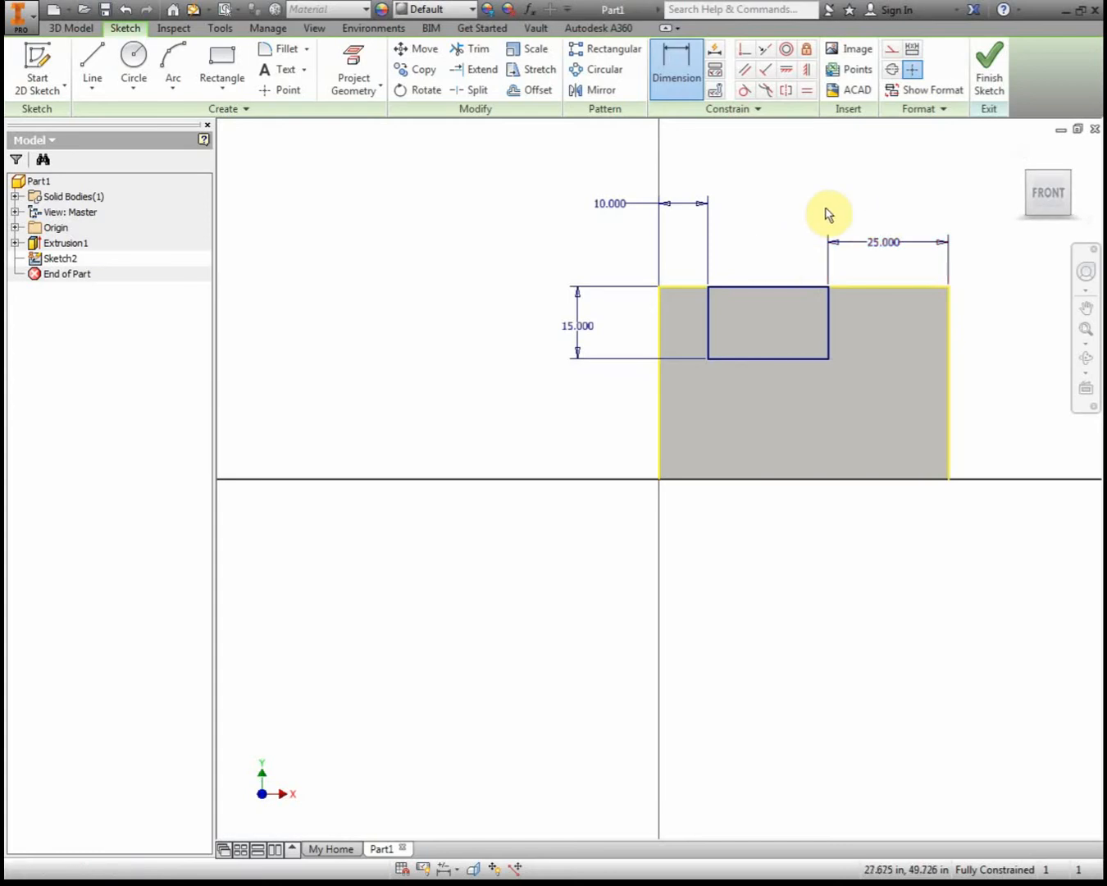
click(989, 73)
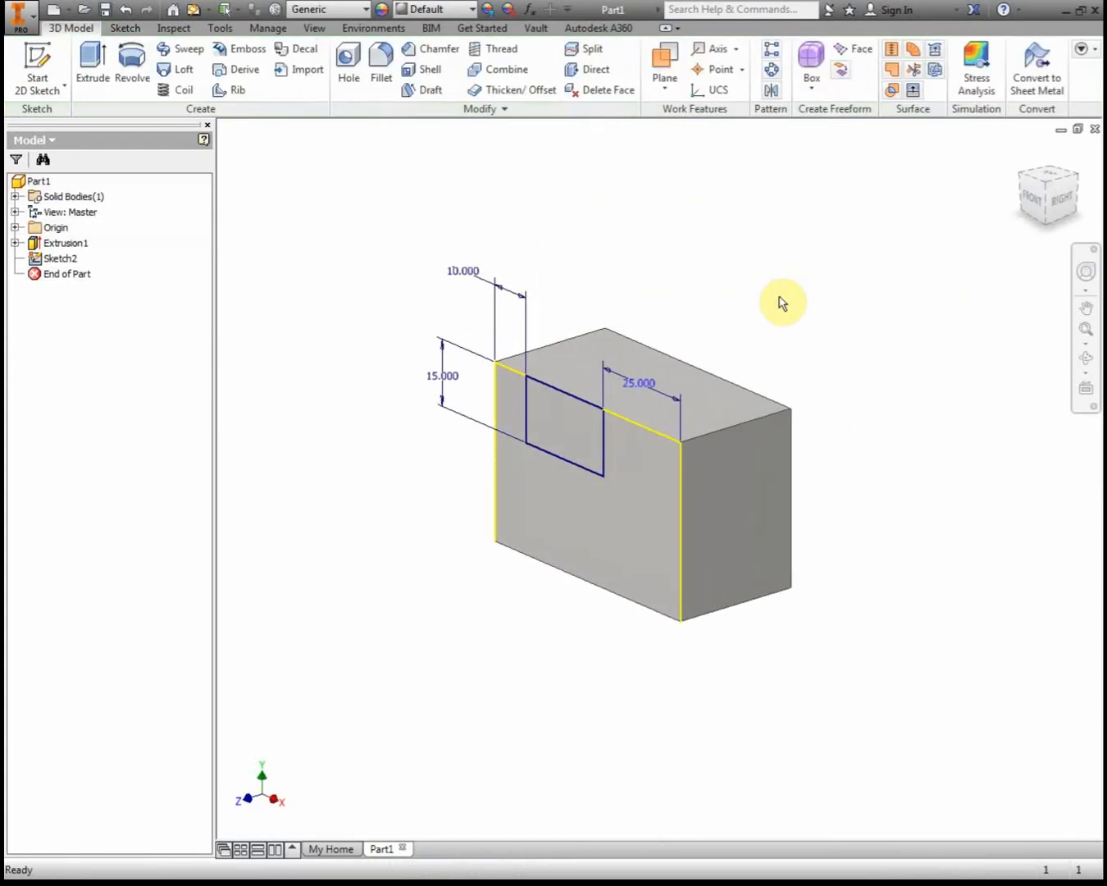
Extrude the rectangle as a cut with All extents, directed into the block, to form the notch through it.
click(92, 58)
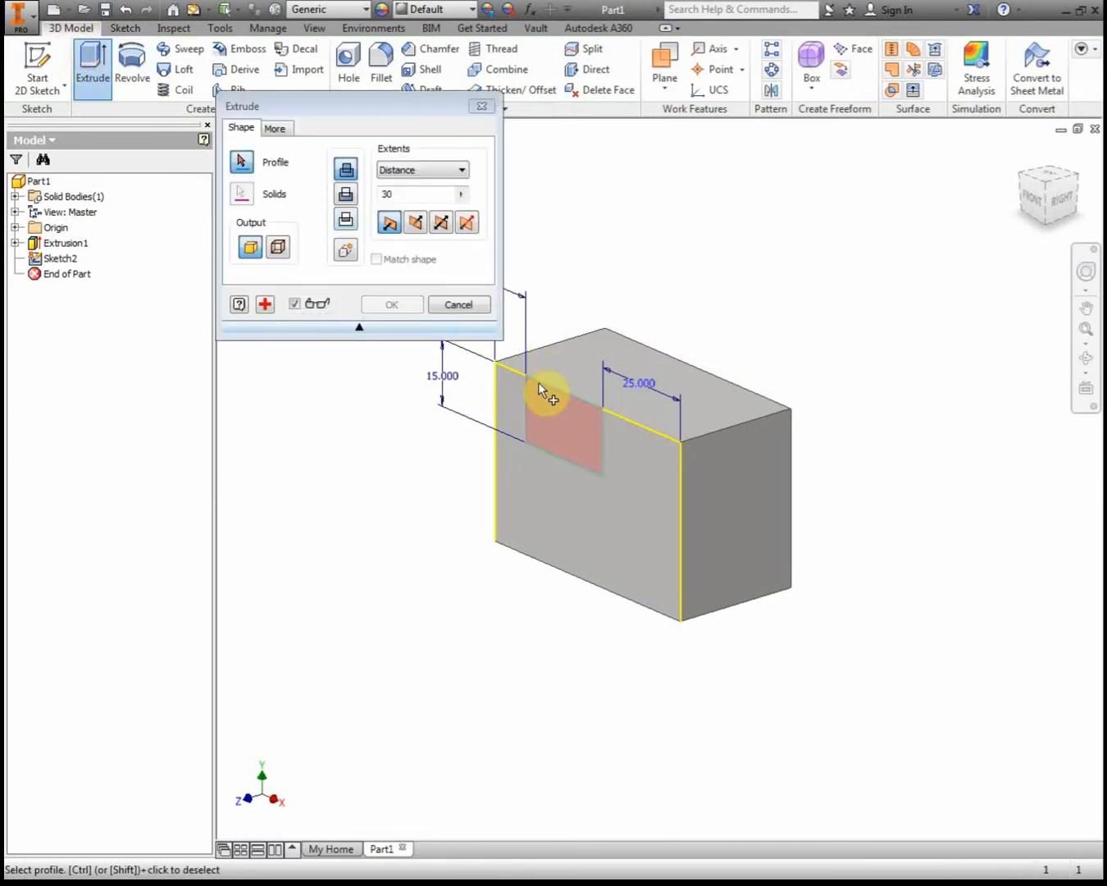
double_click(395, 194)
click(410, 170)
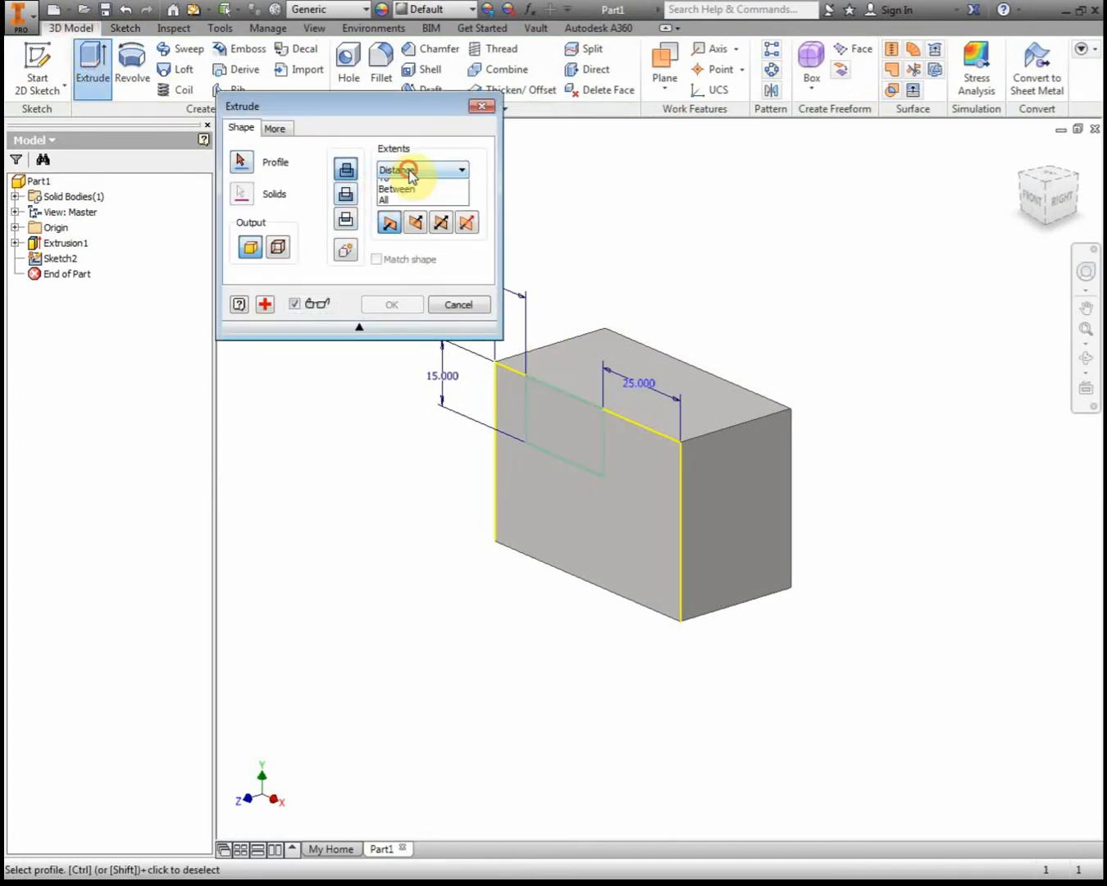
click(402, 233)
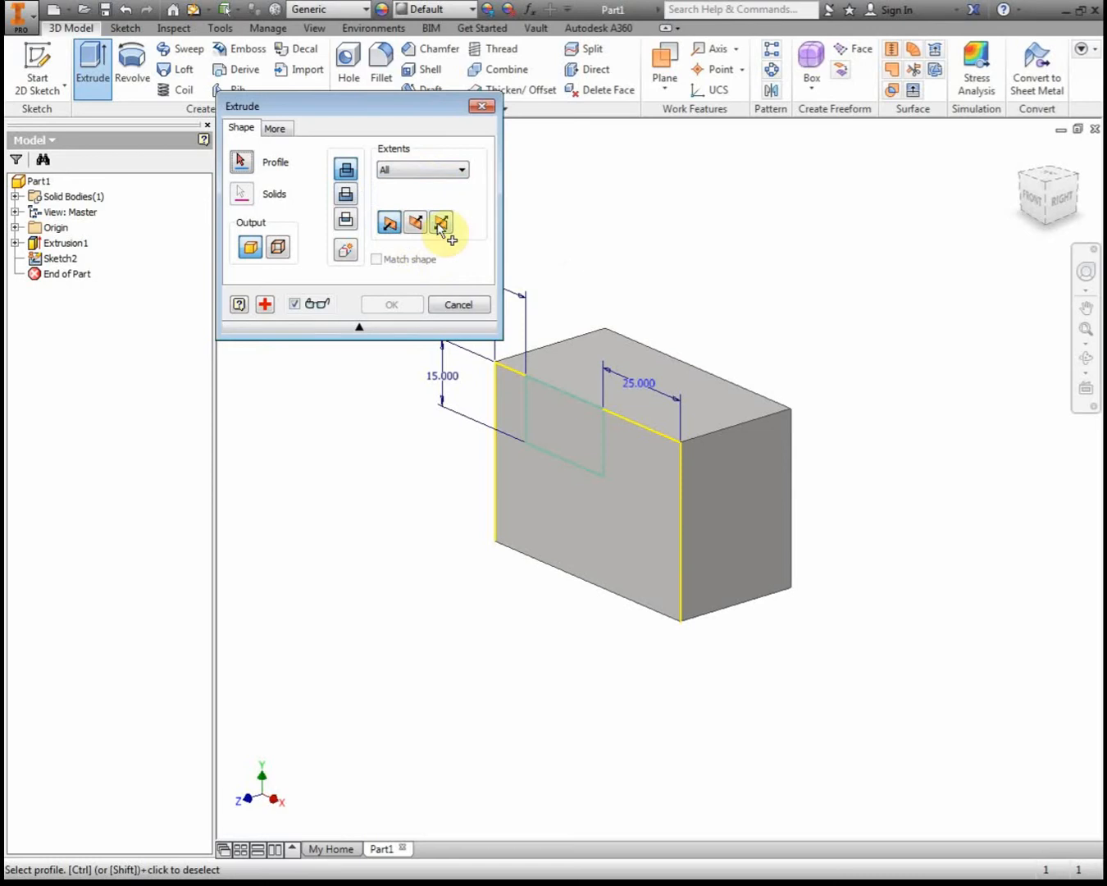
click(346, 195)
click(416, 223)
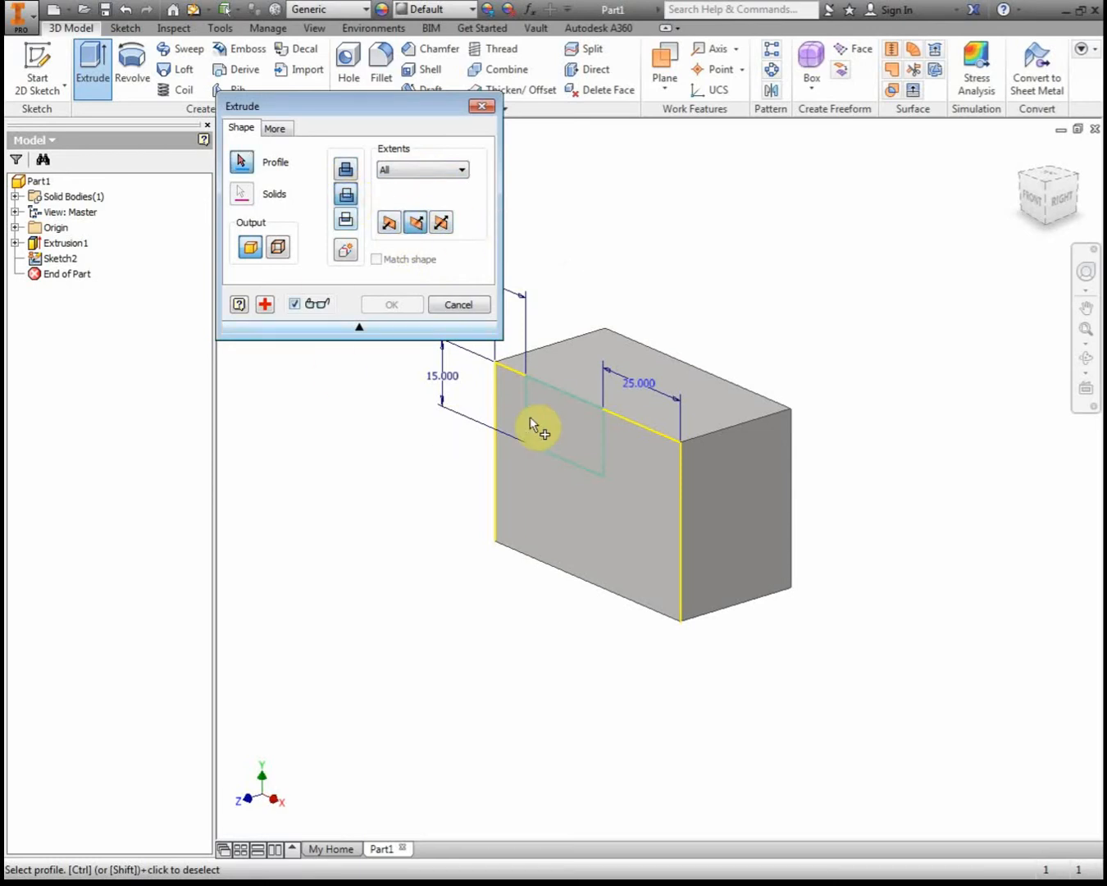
click(562, 424)
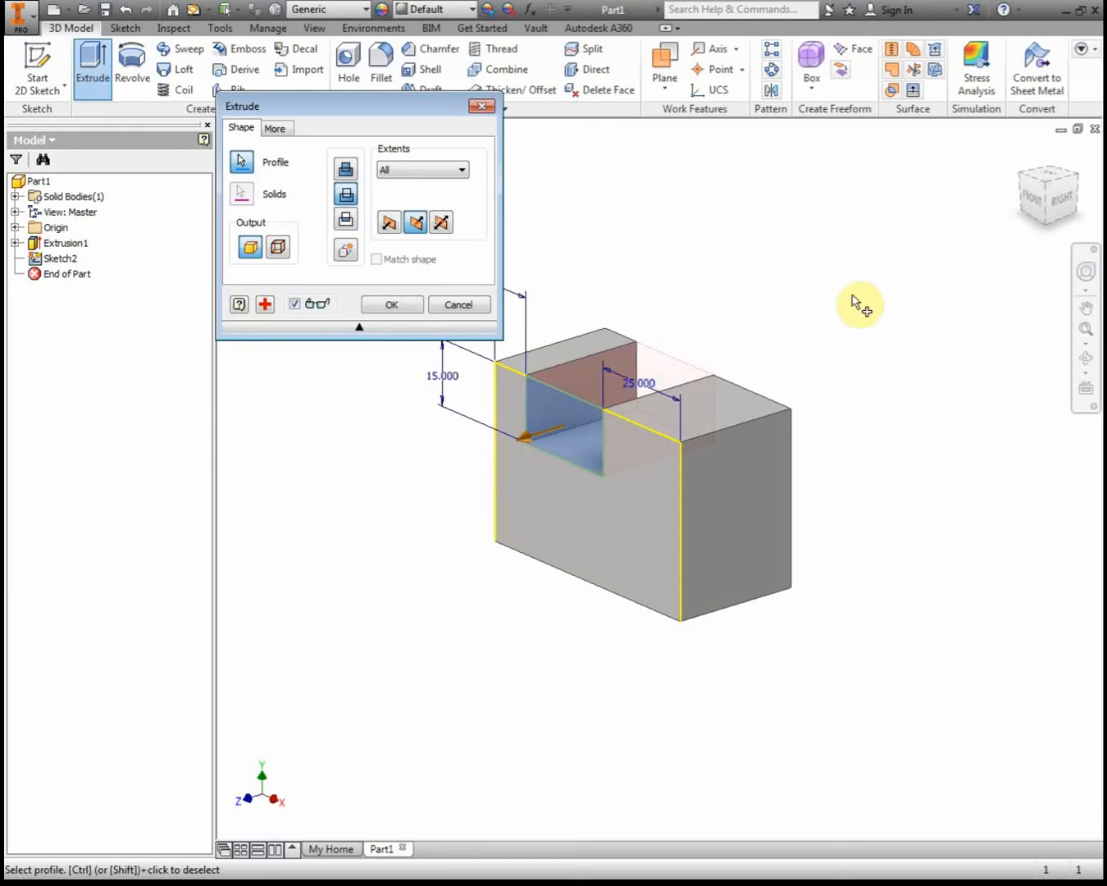
click(396, 307)
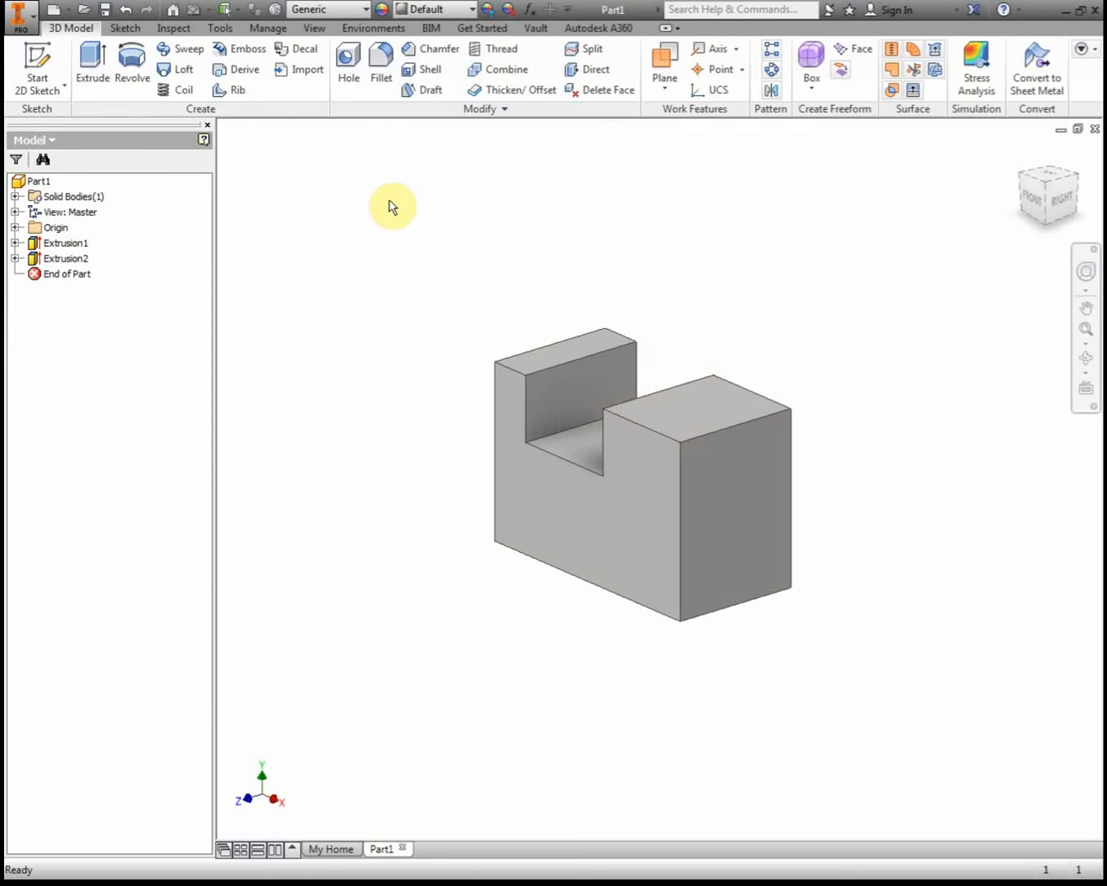
Orbit the notched block, restore the home view, and bring up the Google Docs assignment drawing for exercise 2.
shift+middle_drag(390, 201, 412, 218)
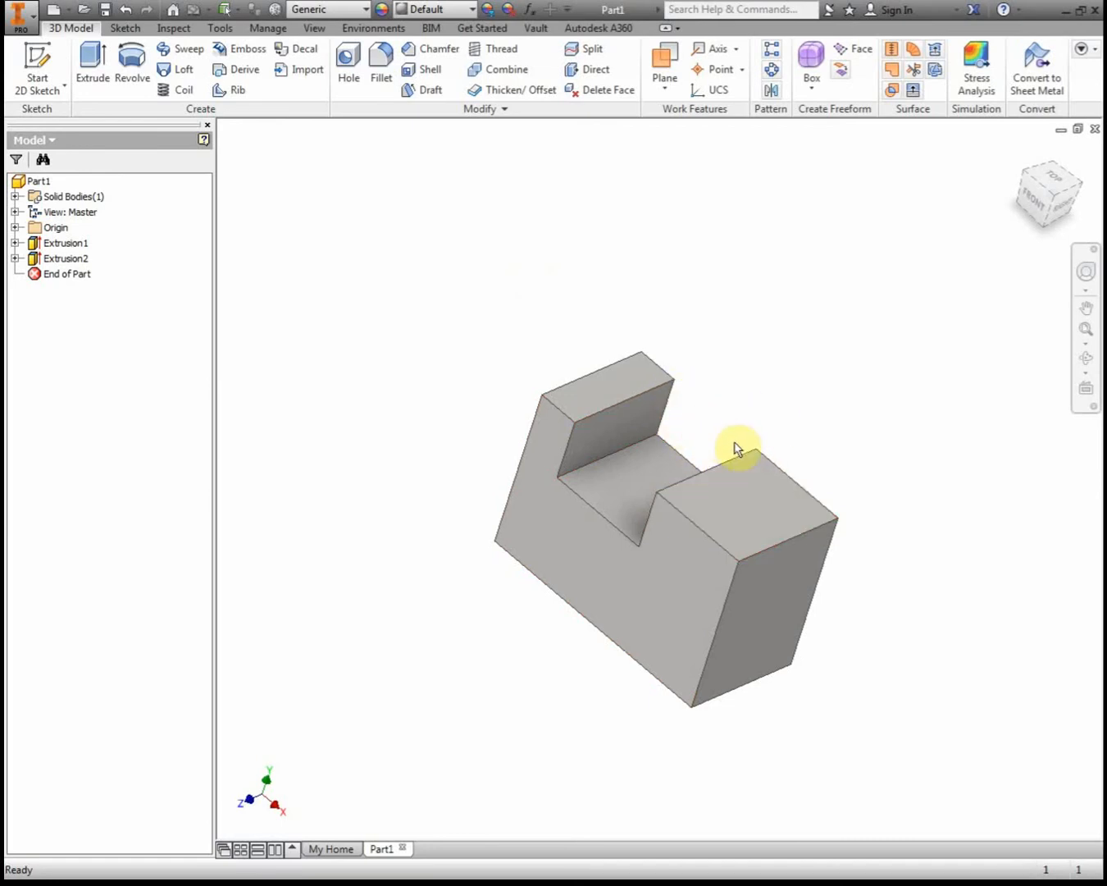
click(1021, 153)
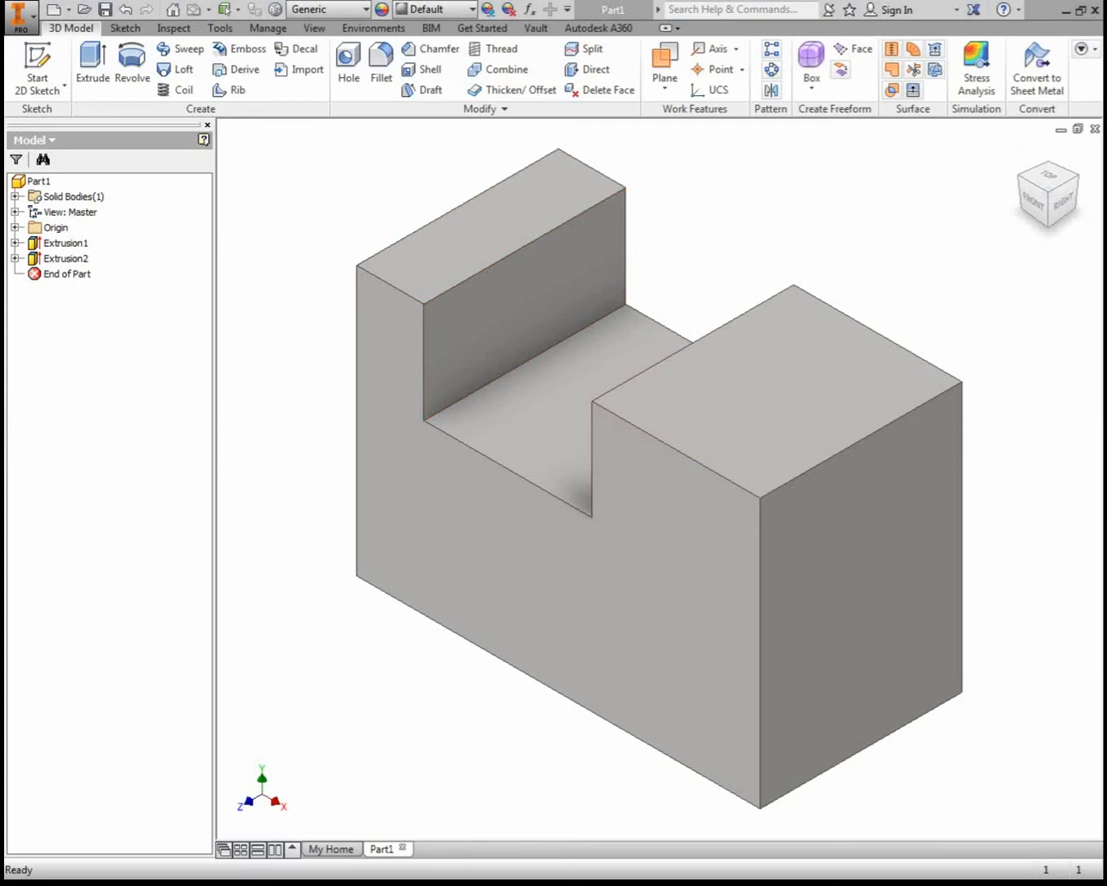
drag(0, 156, 397, 70)
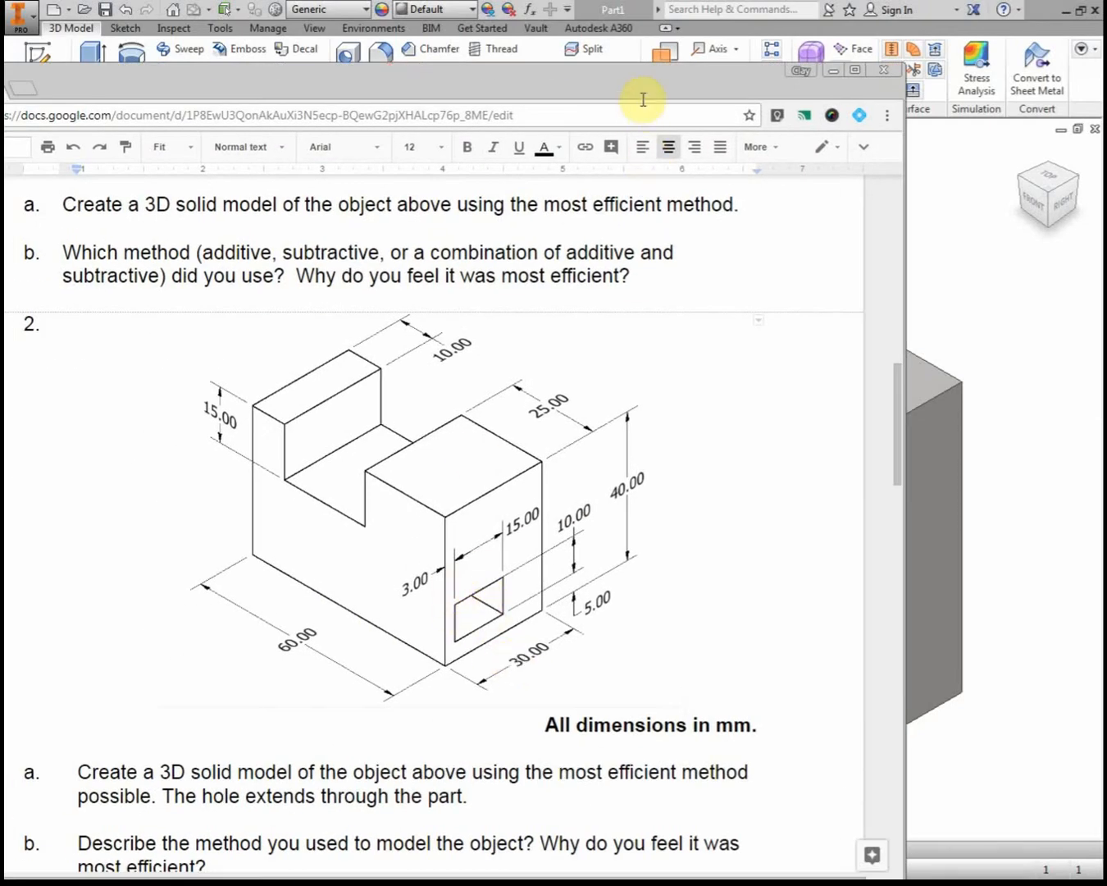
Return to Inventor, start a sketch on the block's right face, and draw a rectangle about 7.9 in high in its lower half.
drag(642, 100, 0, 148)
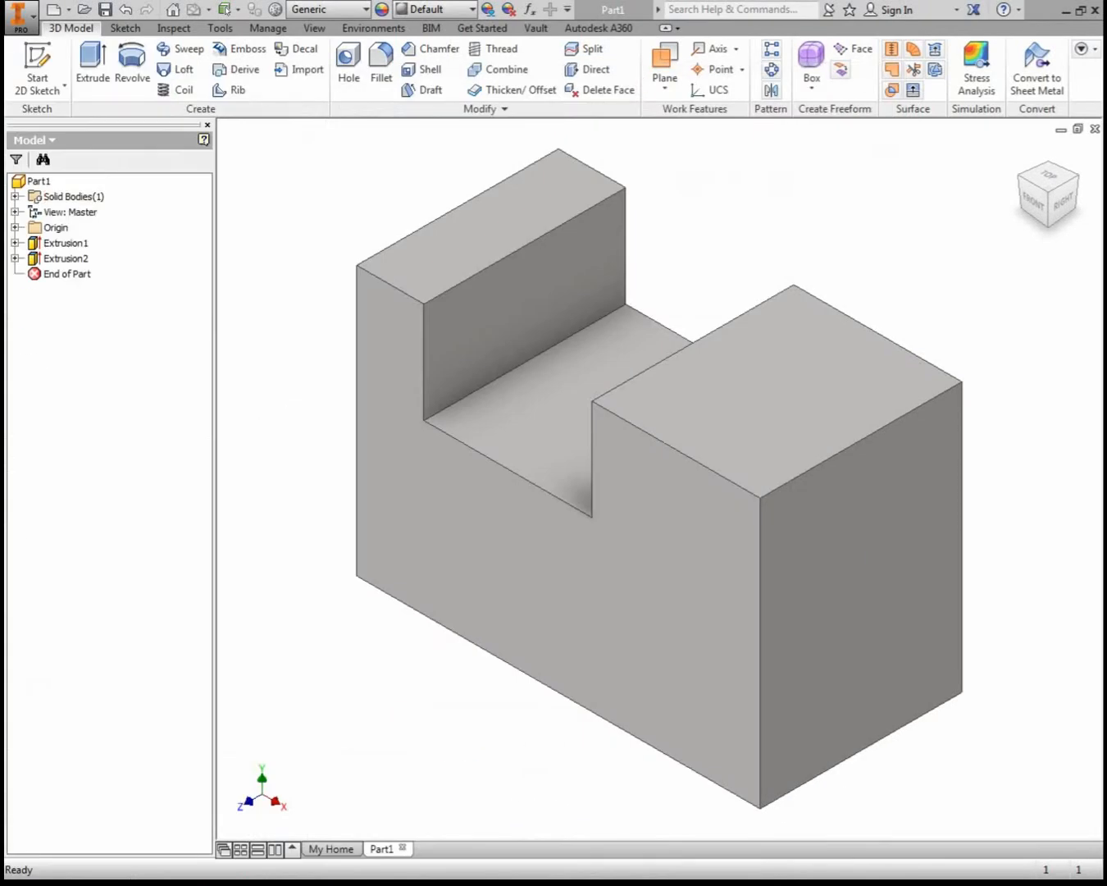
click(41, 67)
click(826, 605)
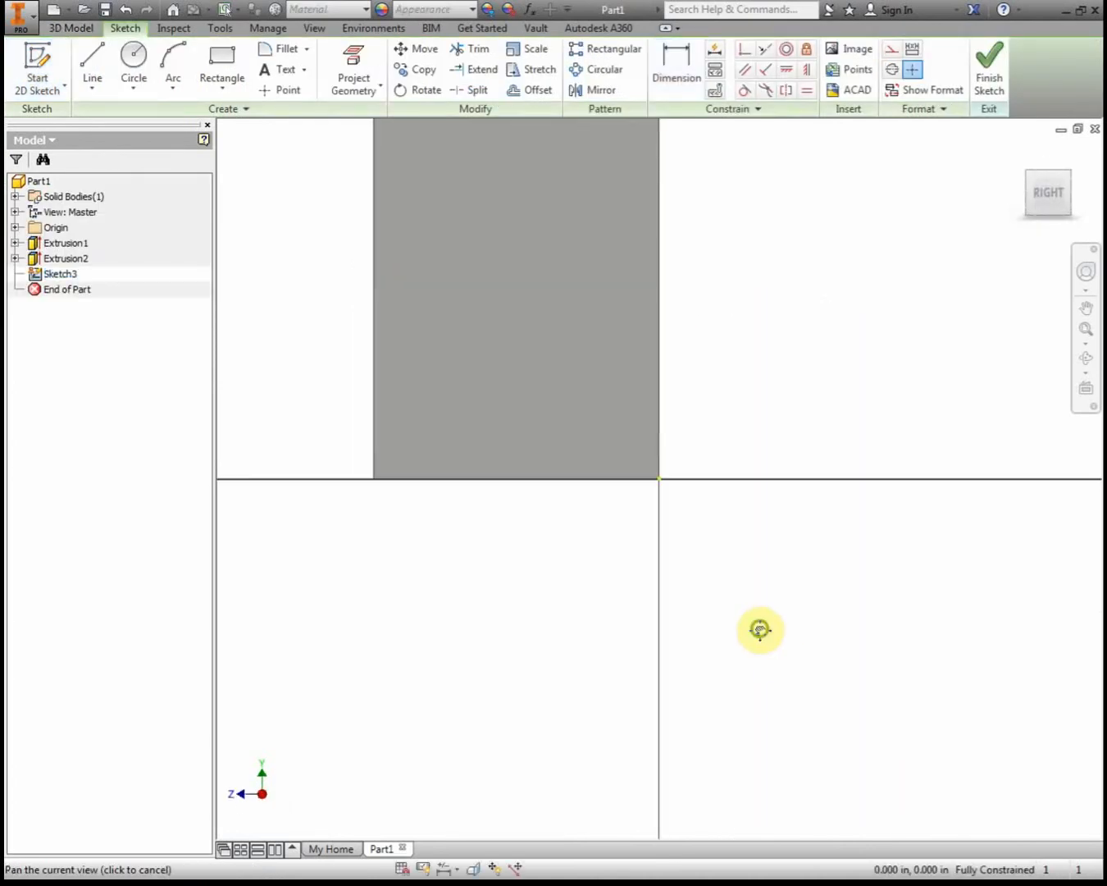
middle_drag(760, 628, 917, 792)
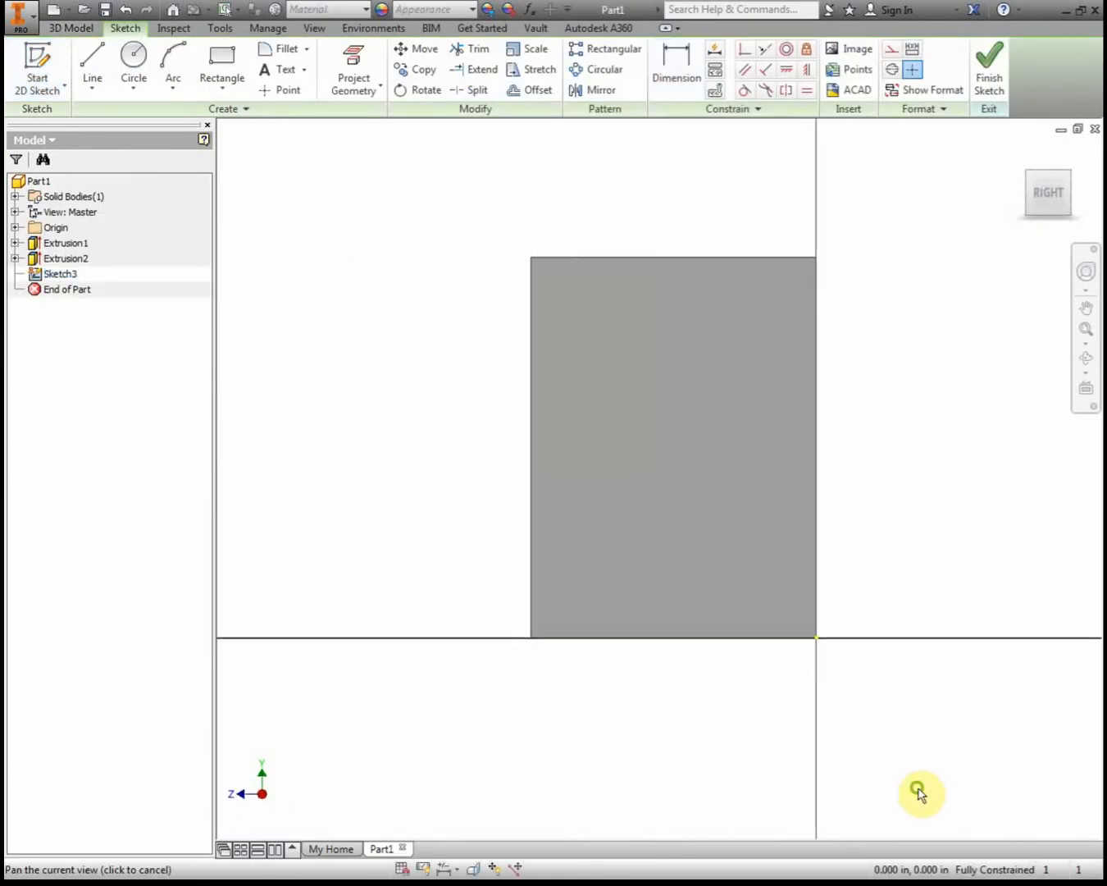
click(215, 55)
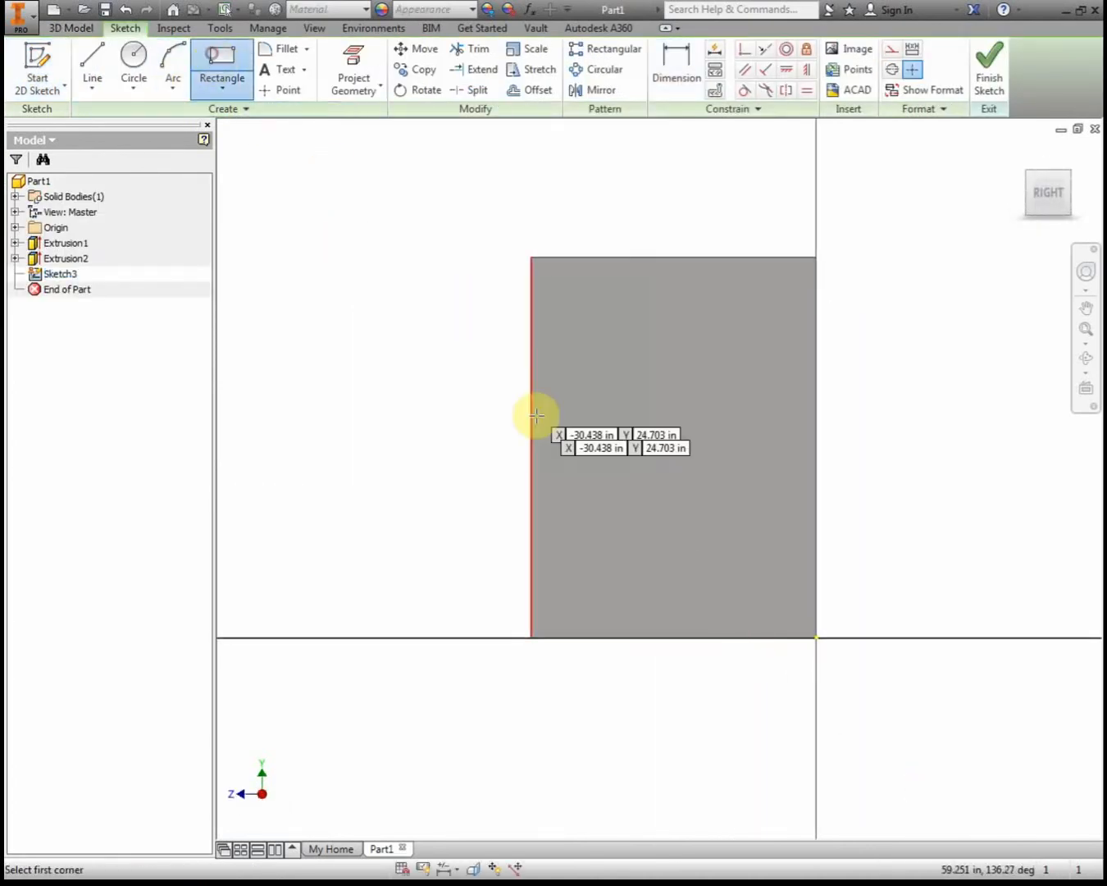
click(625, 482)
click(699, 560)
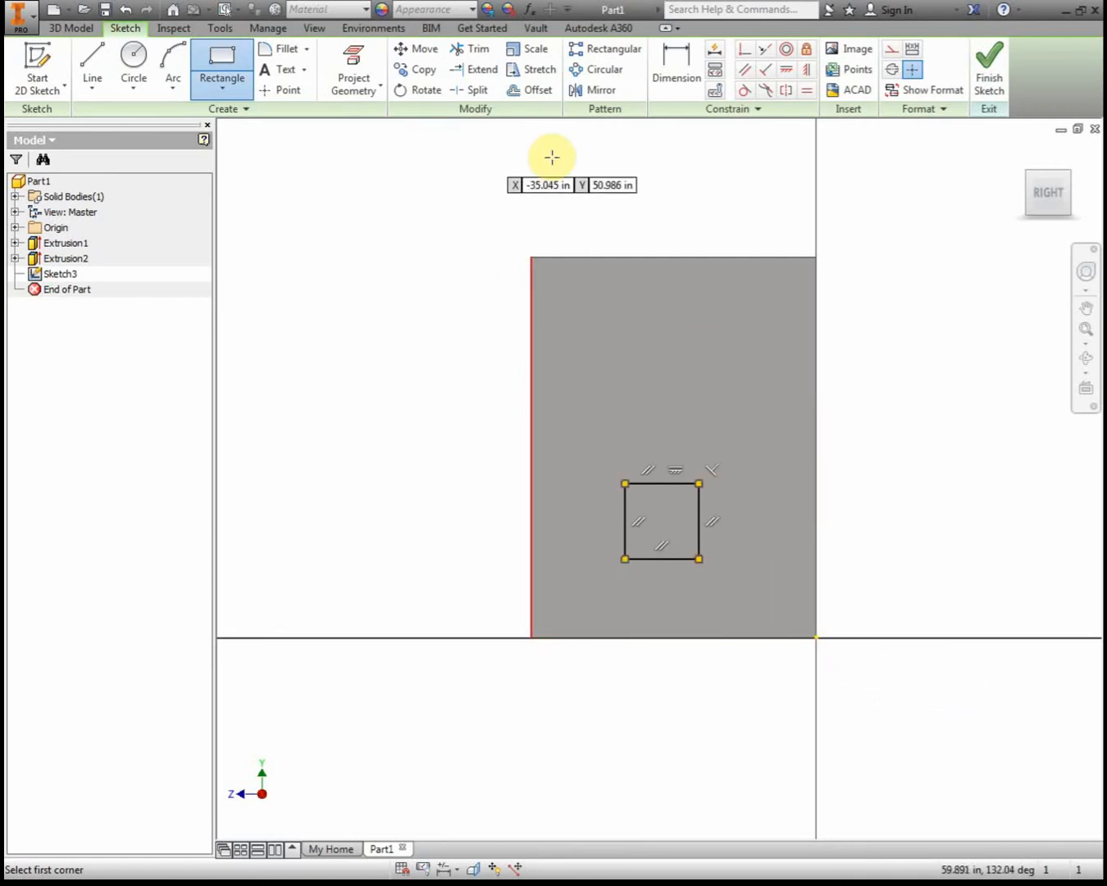
key(Escape)
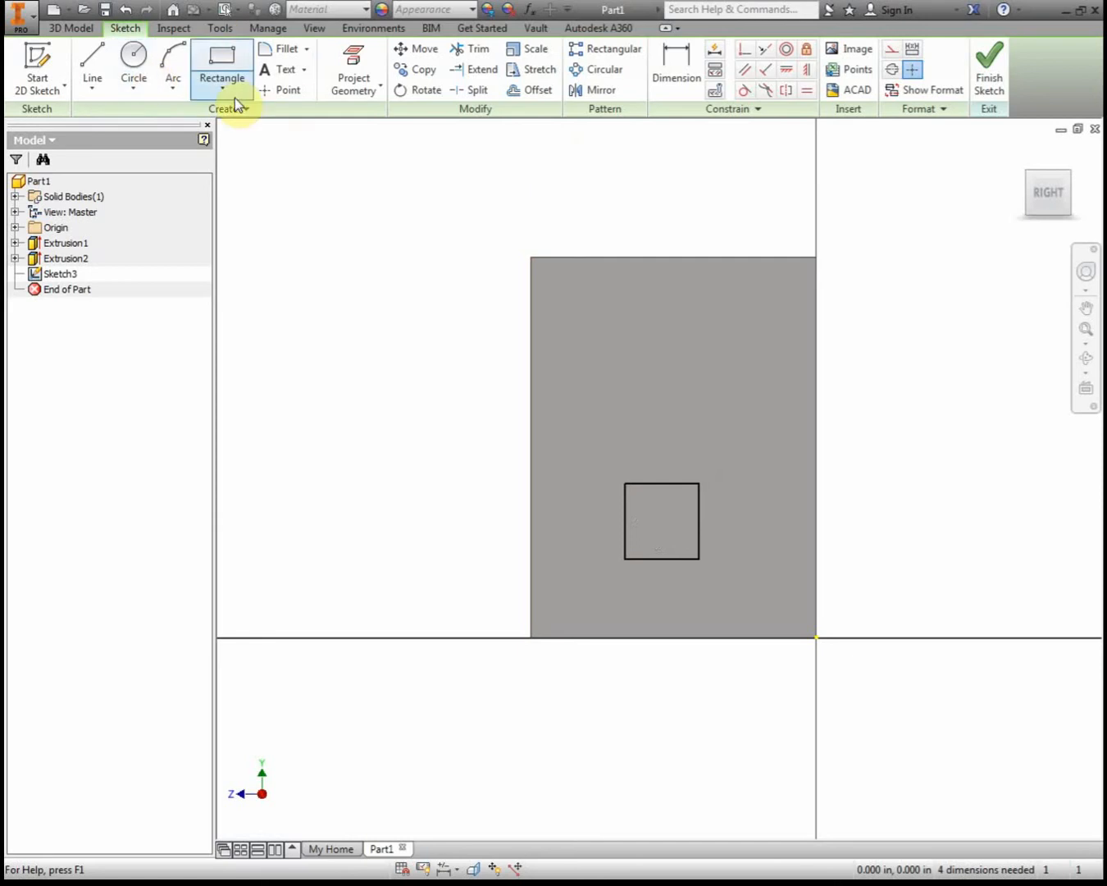
Dimension the height of the rectangle on the right face as 10 in.
click(674, 75)
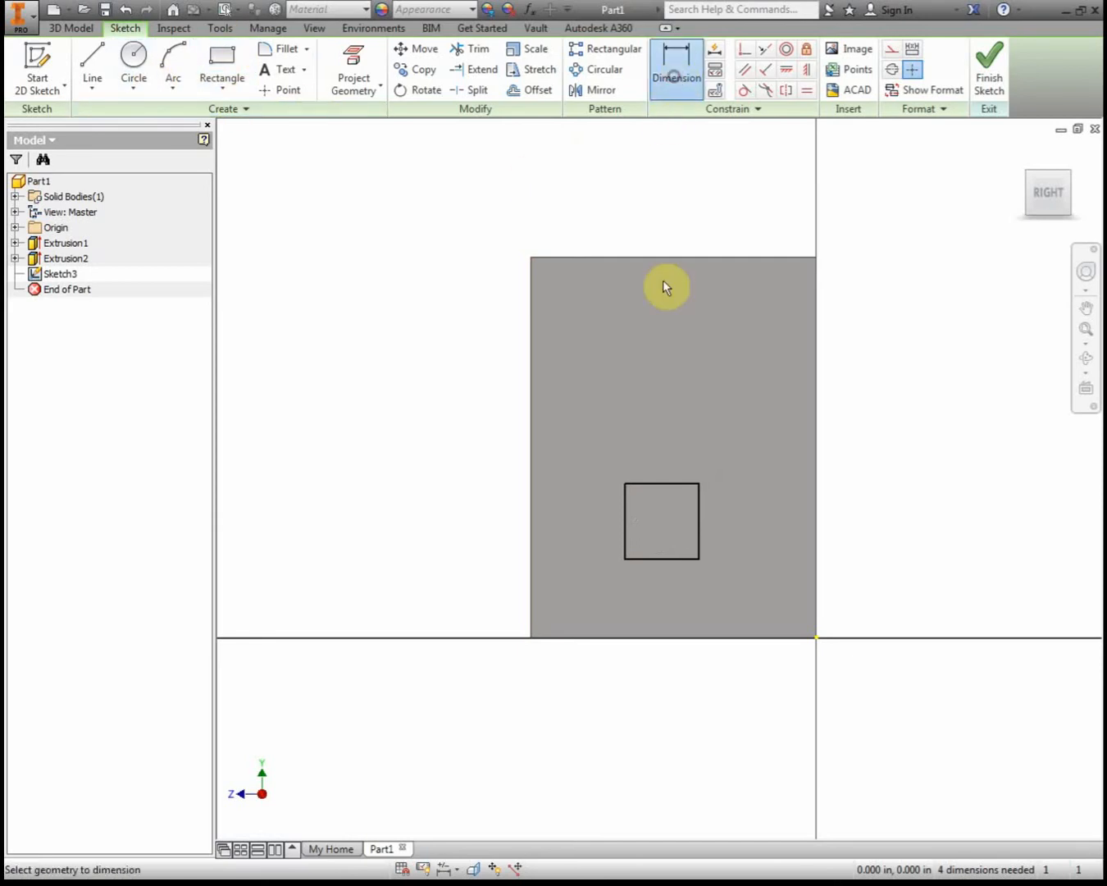
click(638, 482)
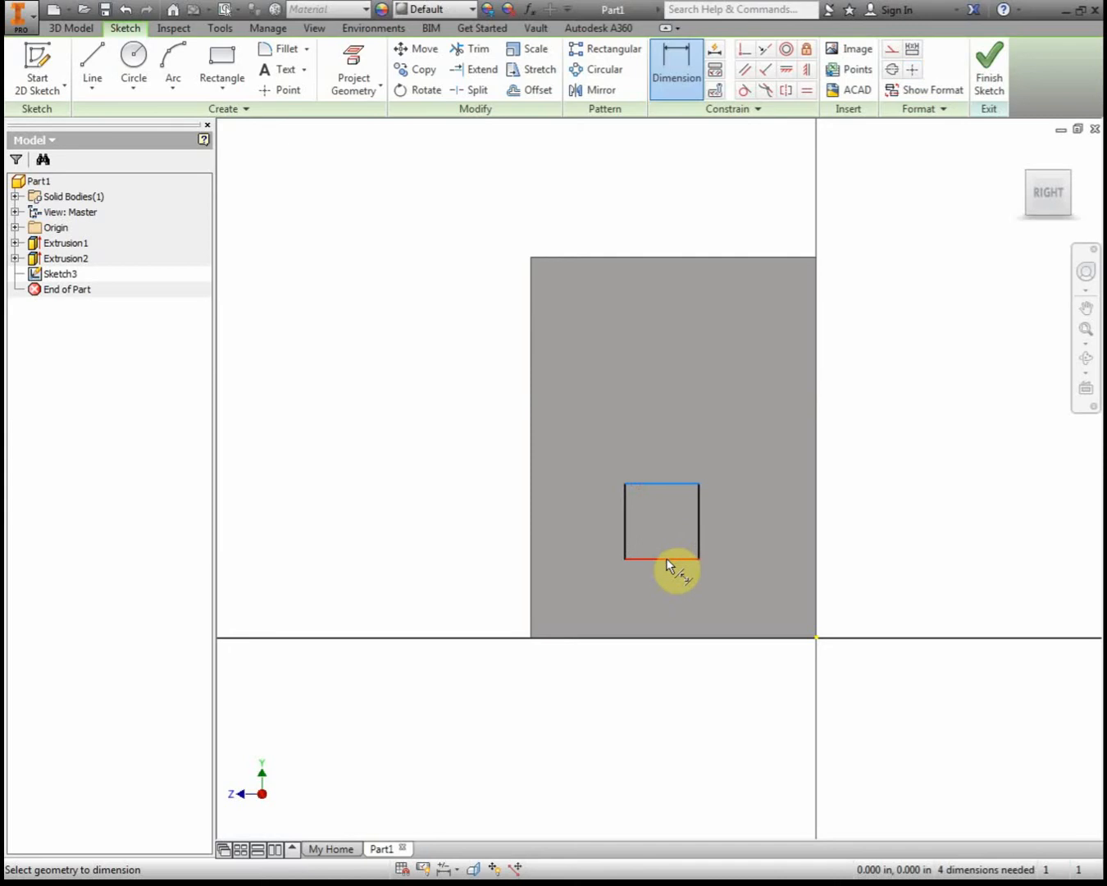
click(667, 557)
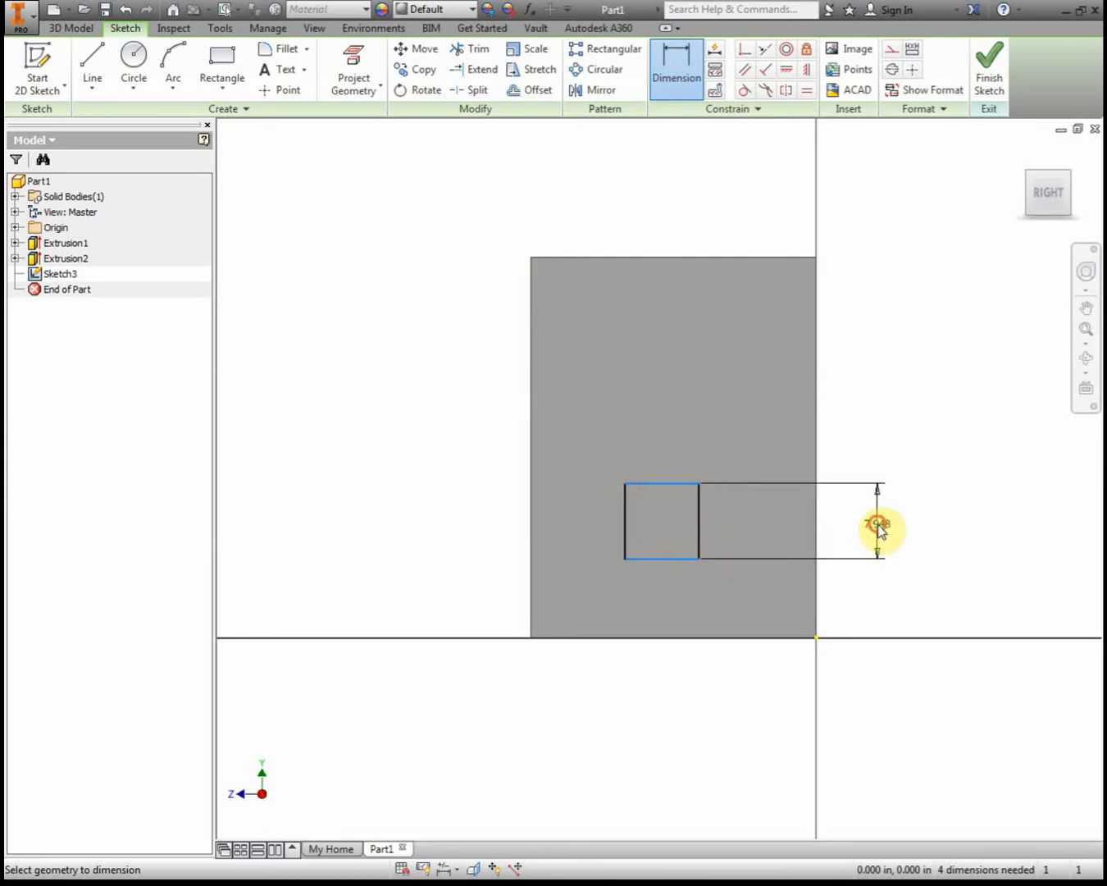
click(877, 529)
text(10)
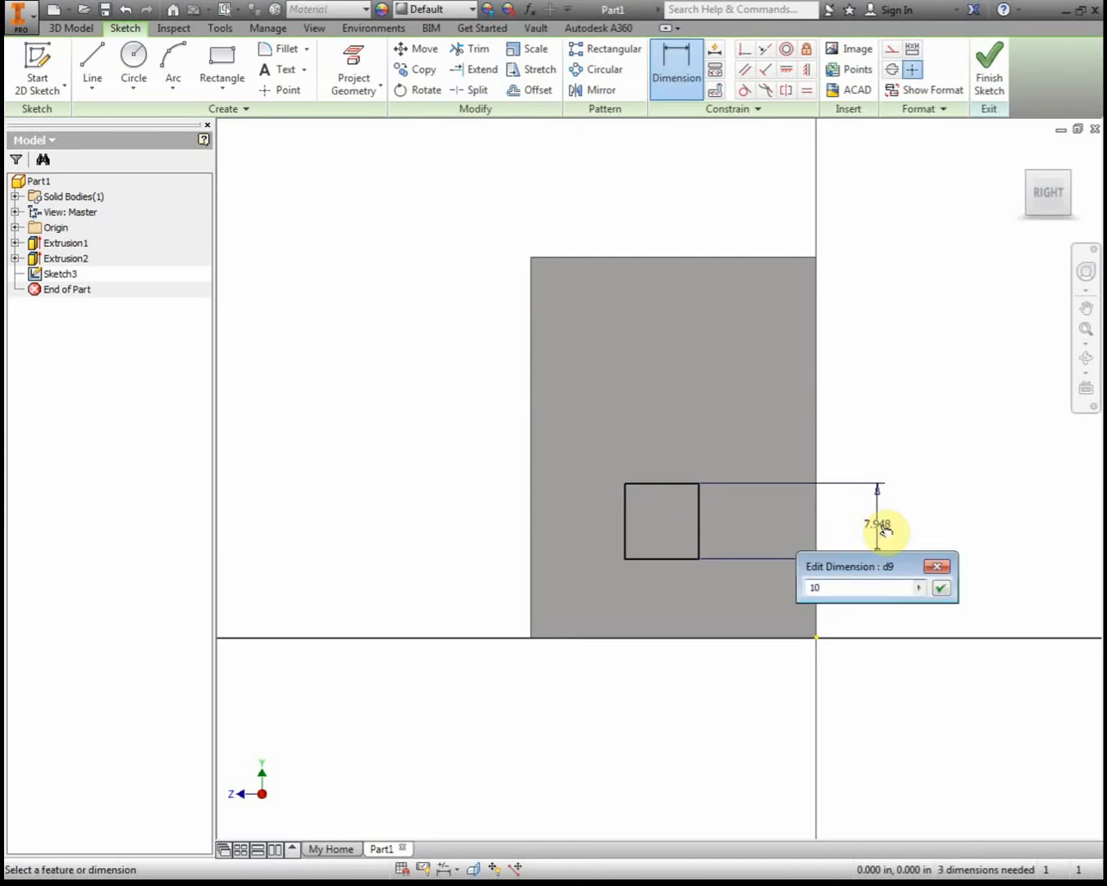
key(Return)
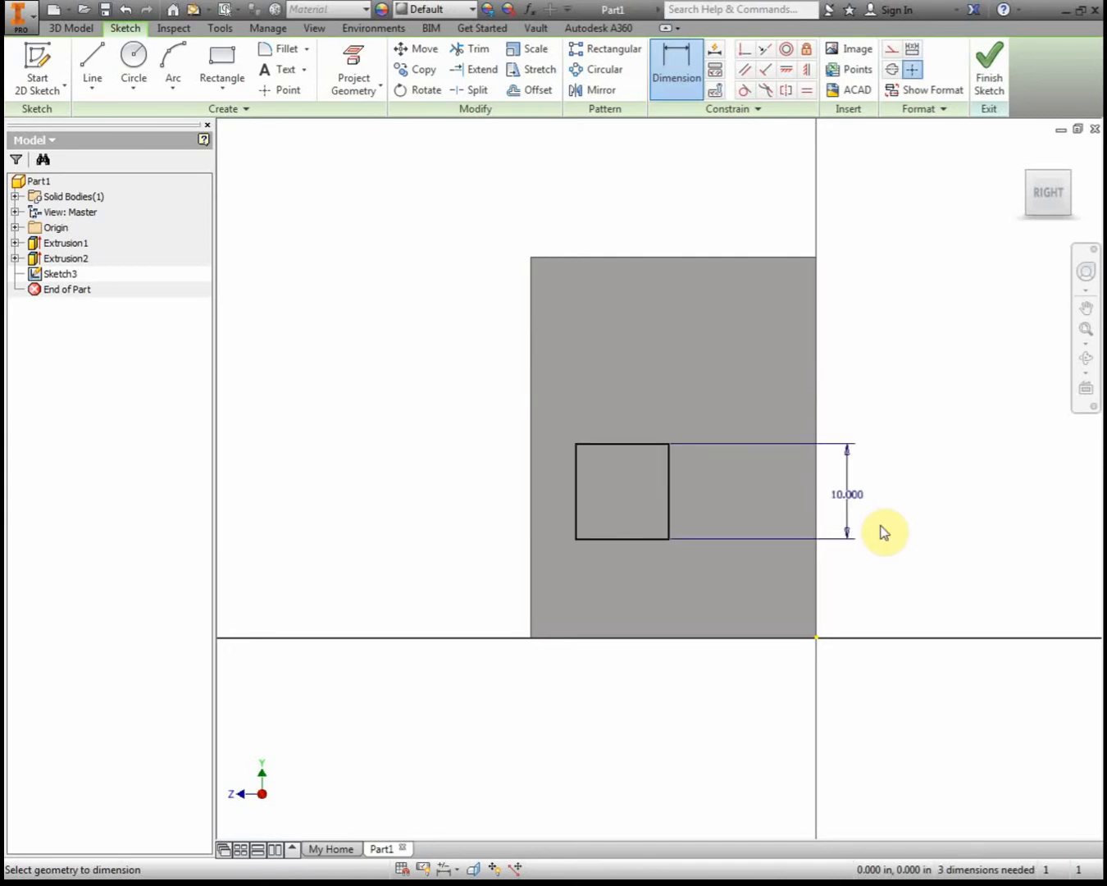
Dimension the rectangle's width as 15 in between its two vertical sides.
click(577, 502)
click(668, 493)
click(641, 395)
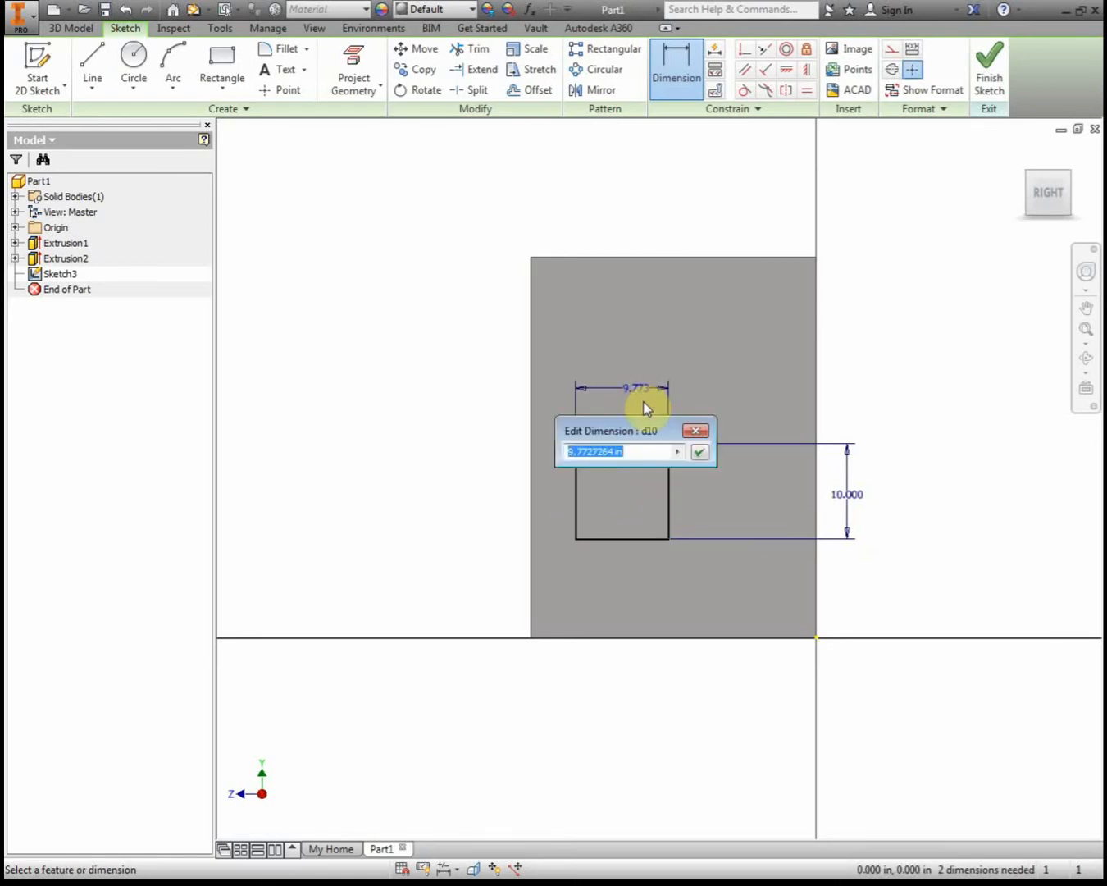
text(15)
key(Return)
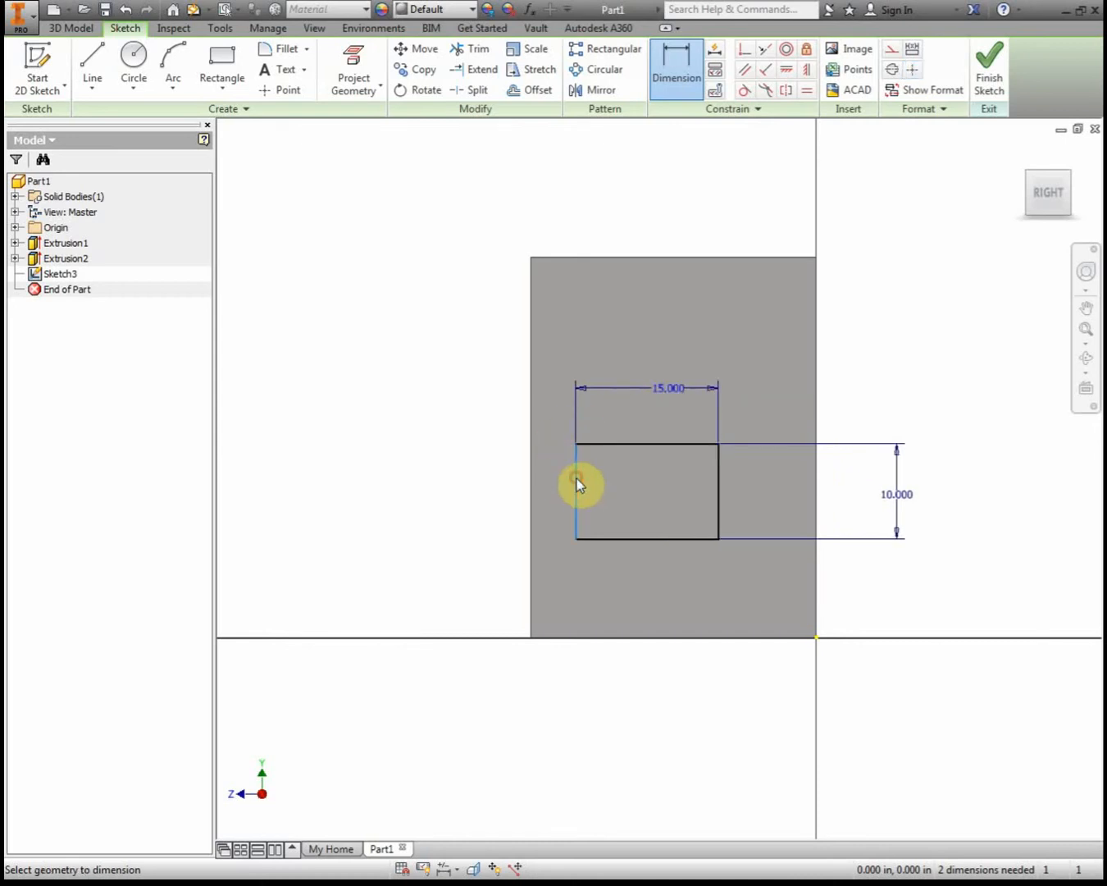
Dimension the rectangle's left side 3 in from the left edge of the block's right face.
click(531, 471)
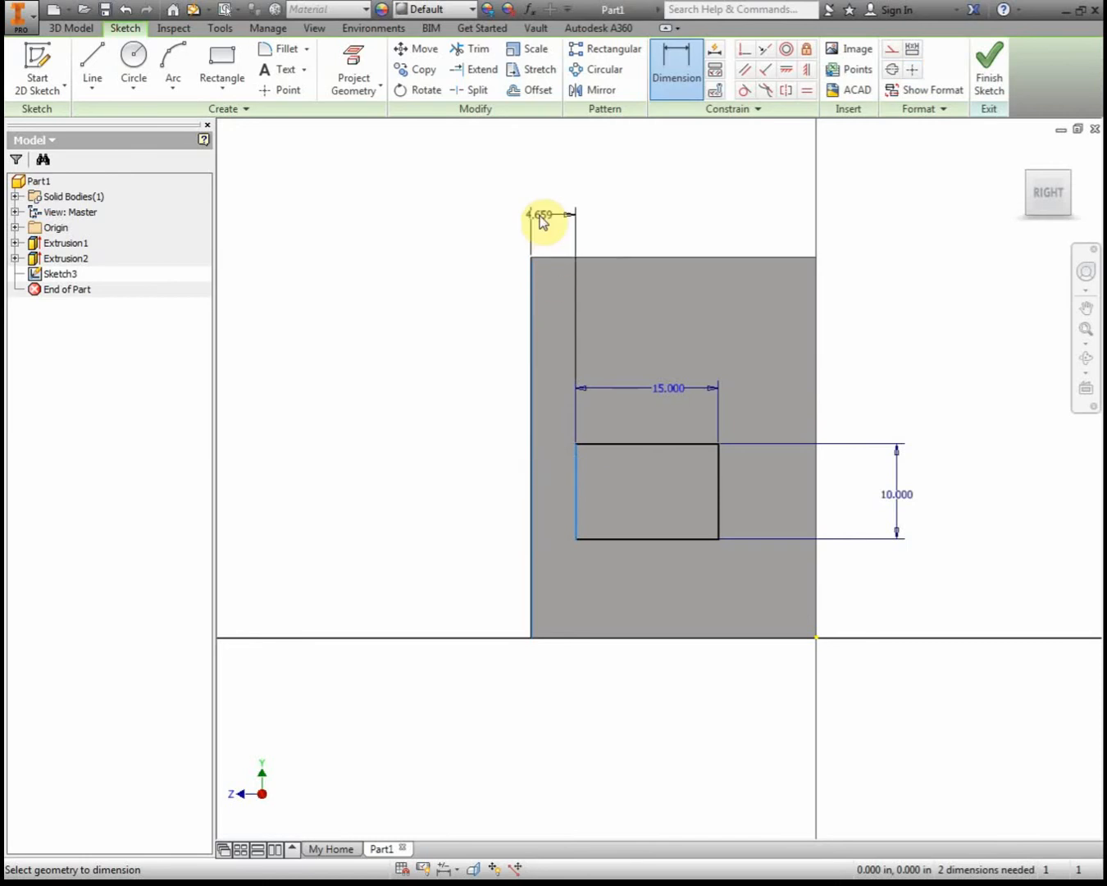
click(548, 225)
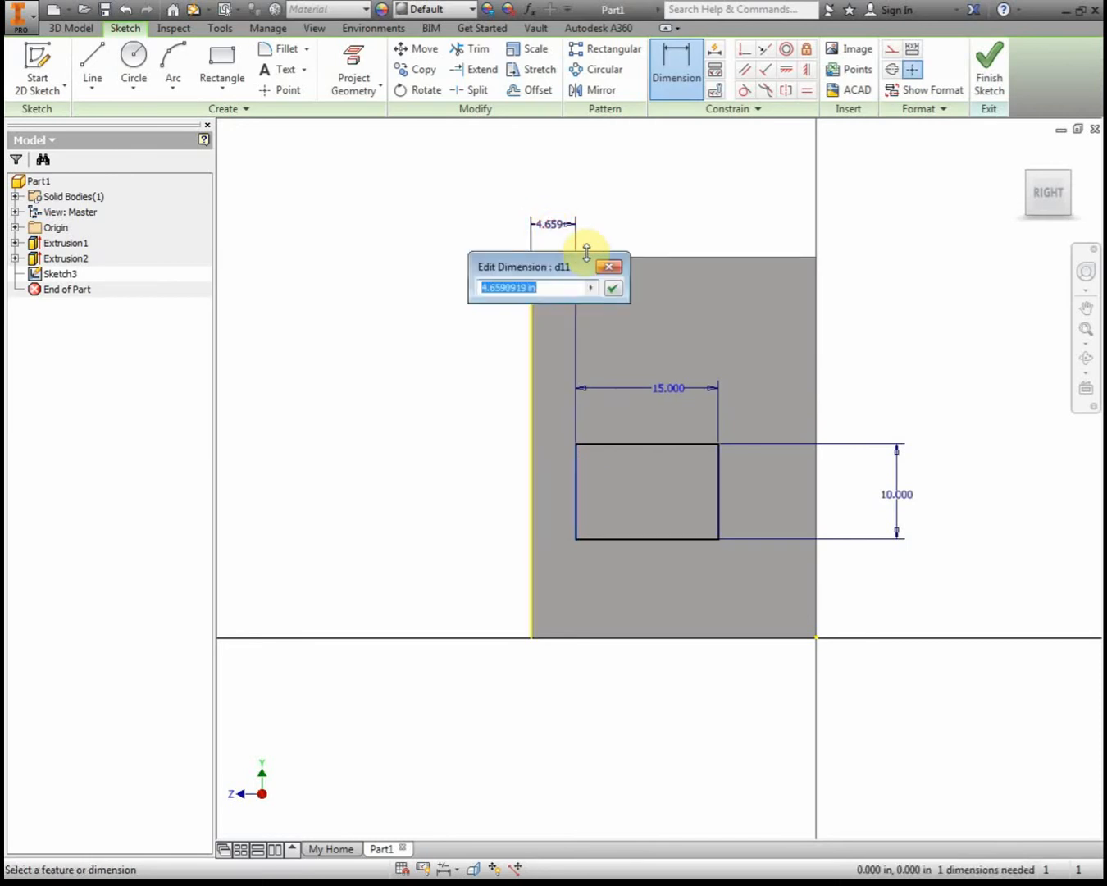
text(3)
key(Return)
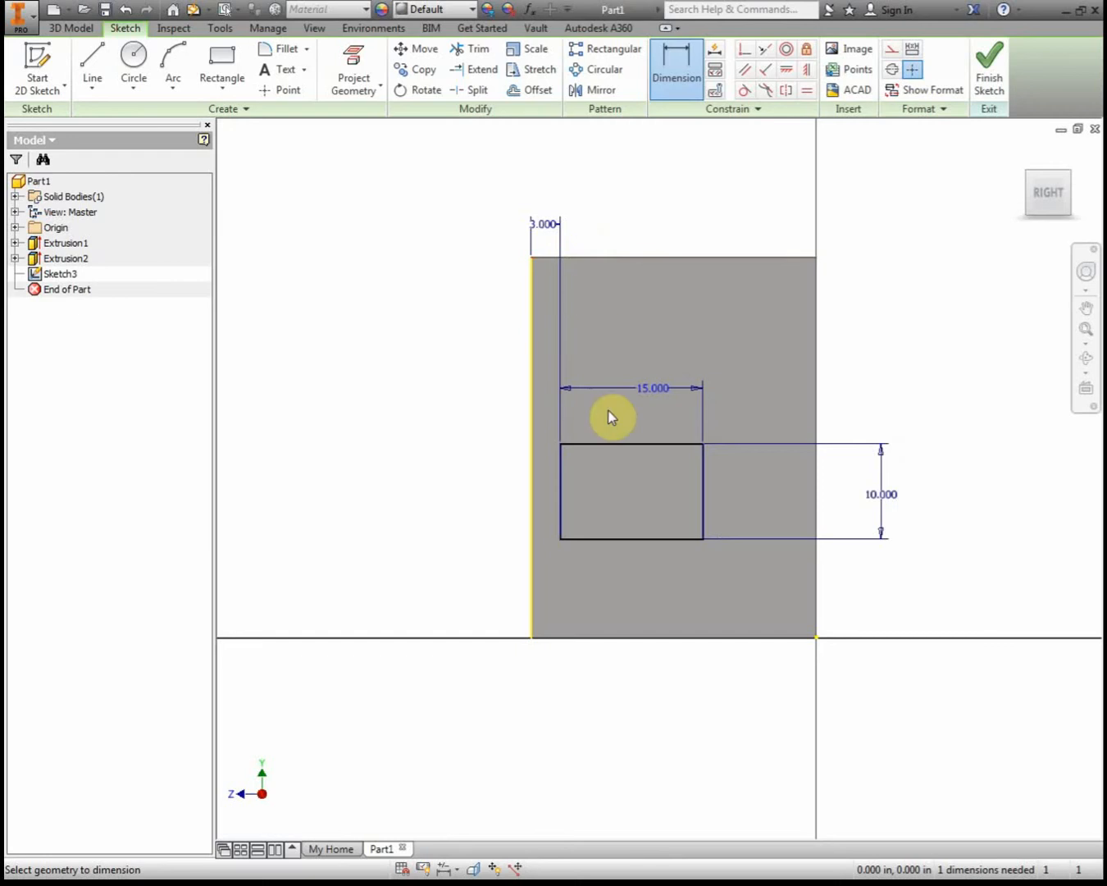
Dimension the rectangle's lower side 5 in above the bottom edge of the right face.
click(673, 538)
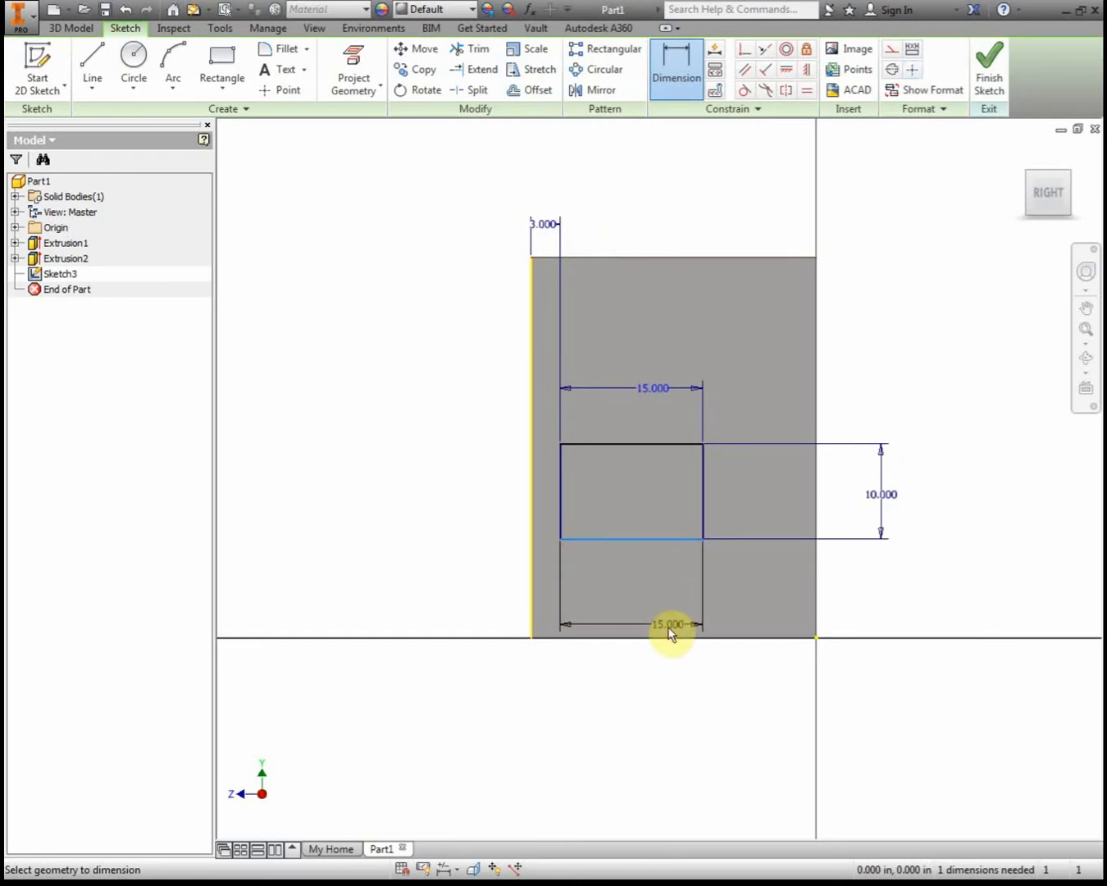
click(663, 638)
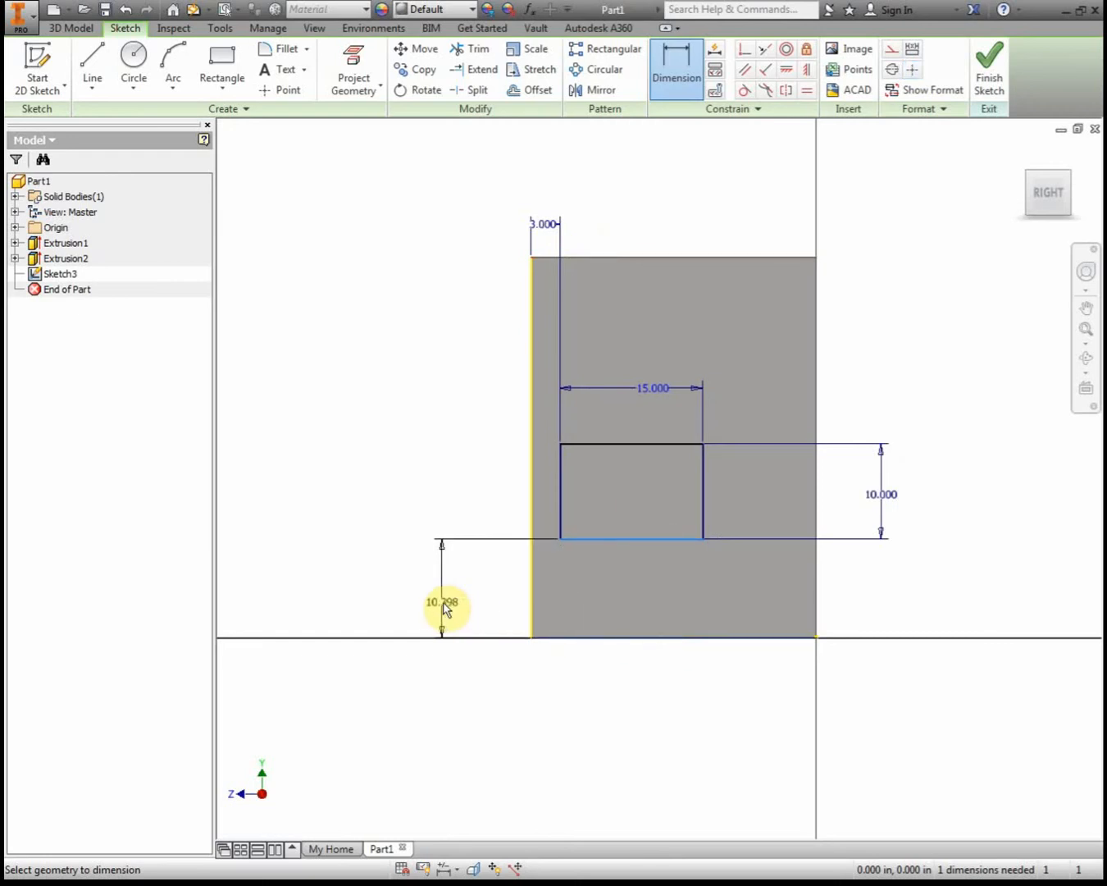
click(443, 605)
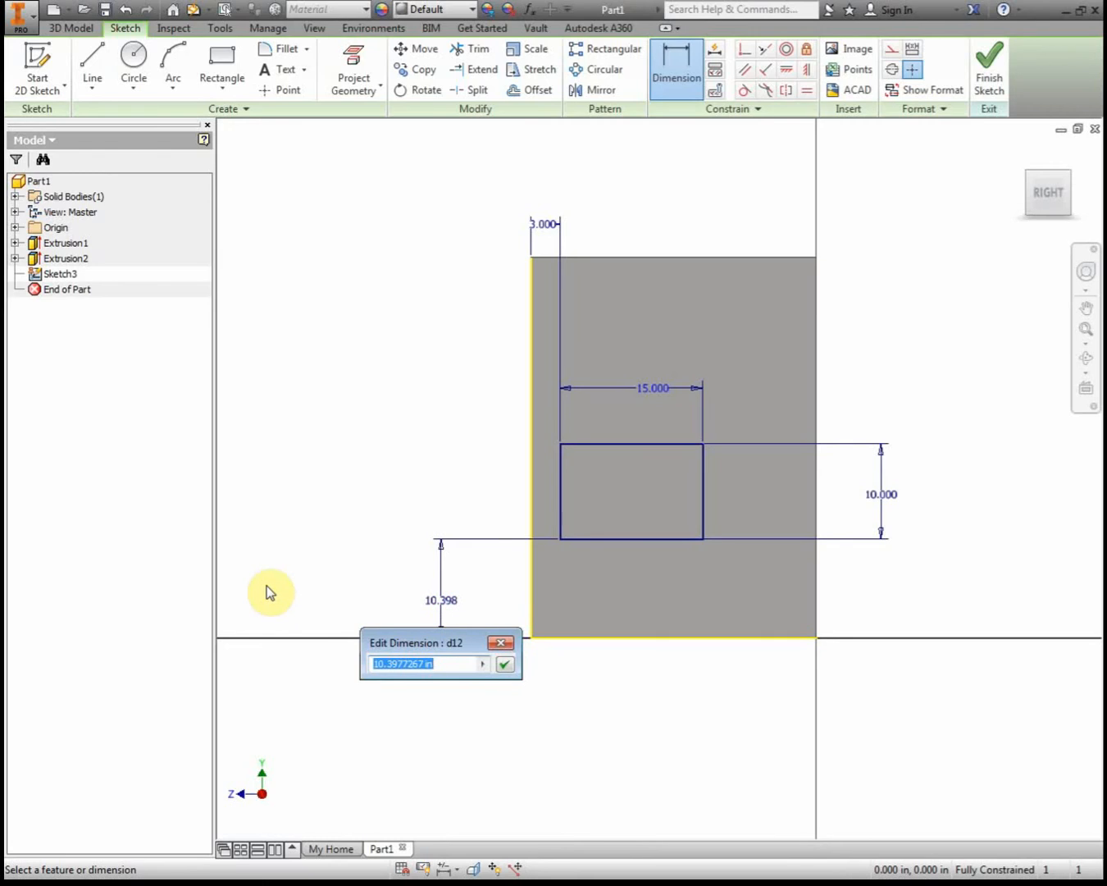
text(5)
key(Return)
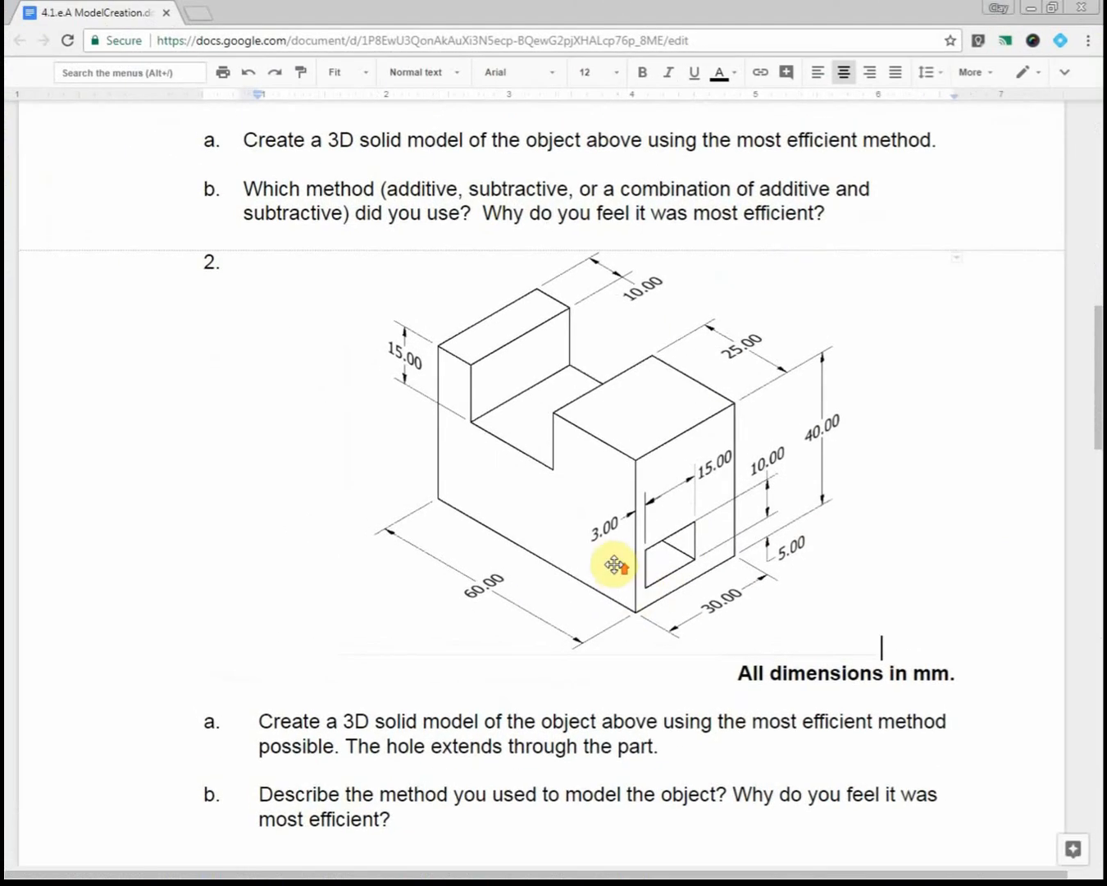
Review the exercise 2 drawing and its instructions in the Google Docs assignment, and return to the Inventor sketch.
scroll(615, 564, up, 4)
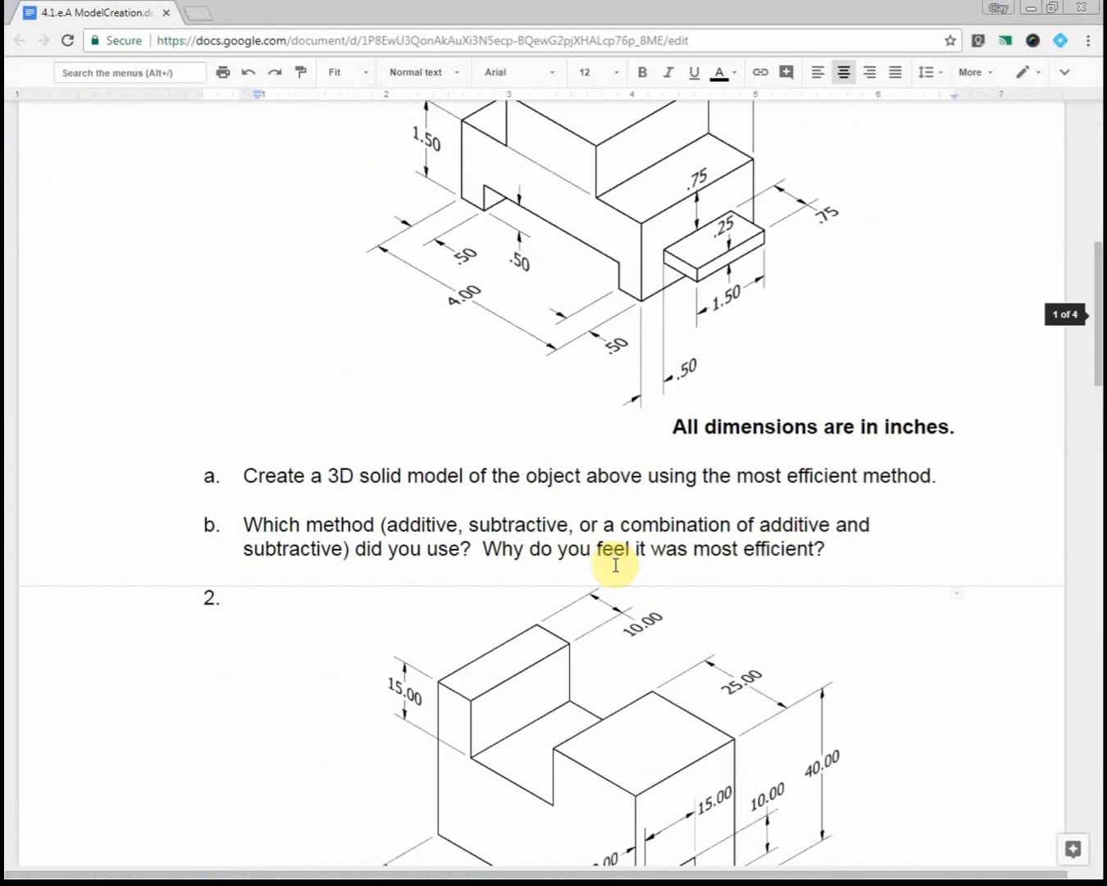
scroll(616, 564, down, 6)
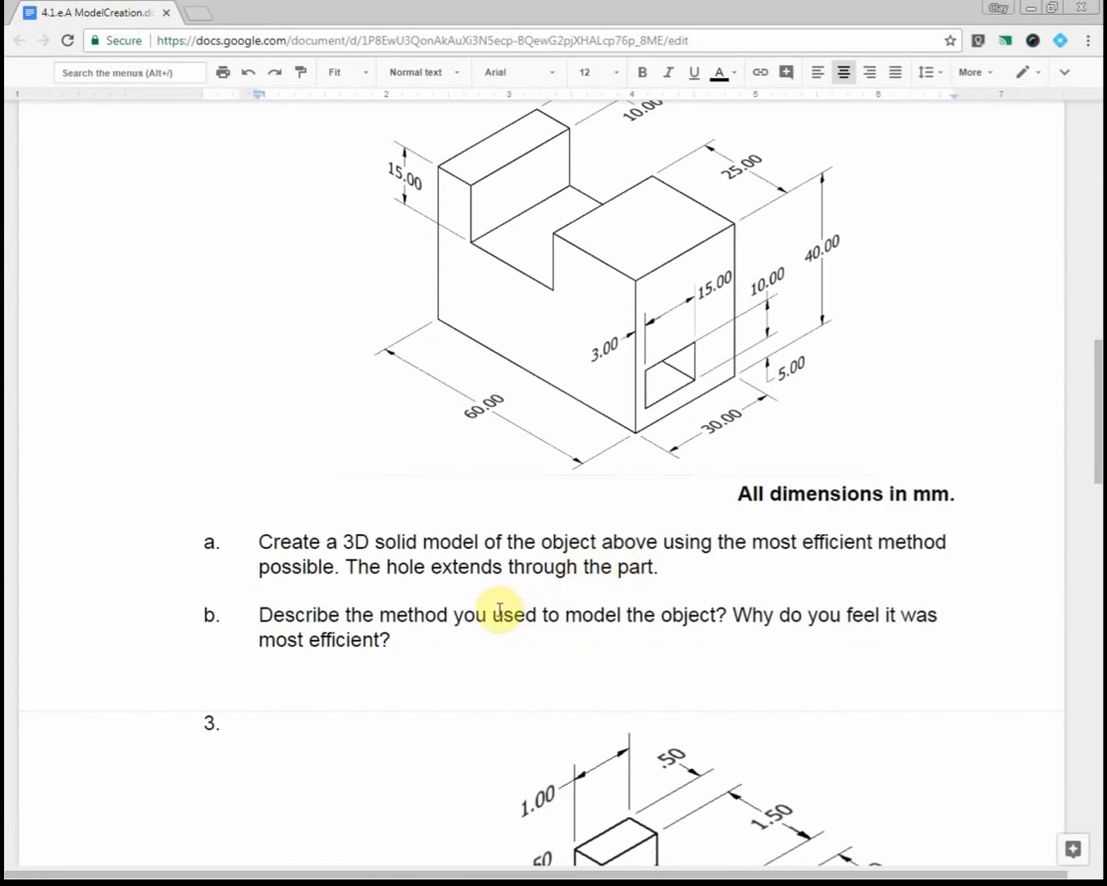
scroll(497, 609, down, 4)
scroll(497, 607, up, 7)
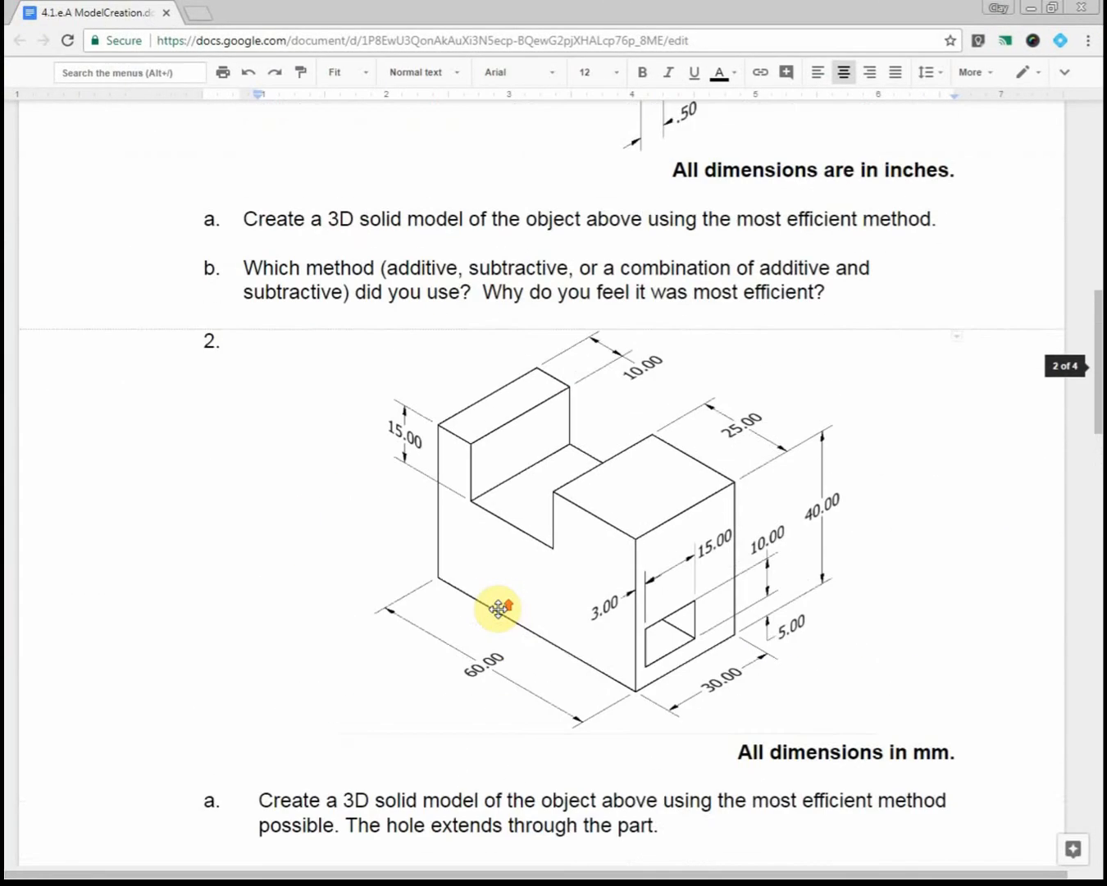
scroll(498, 609, up, 1)
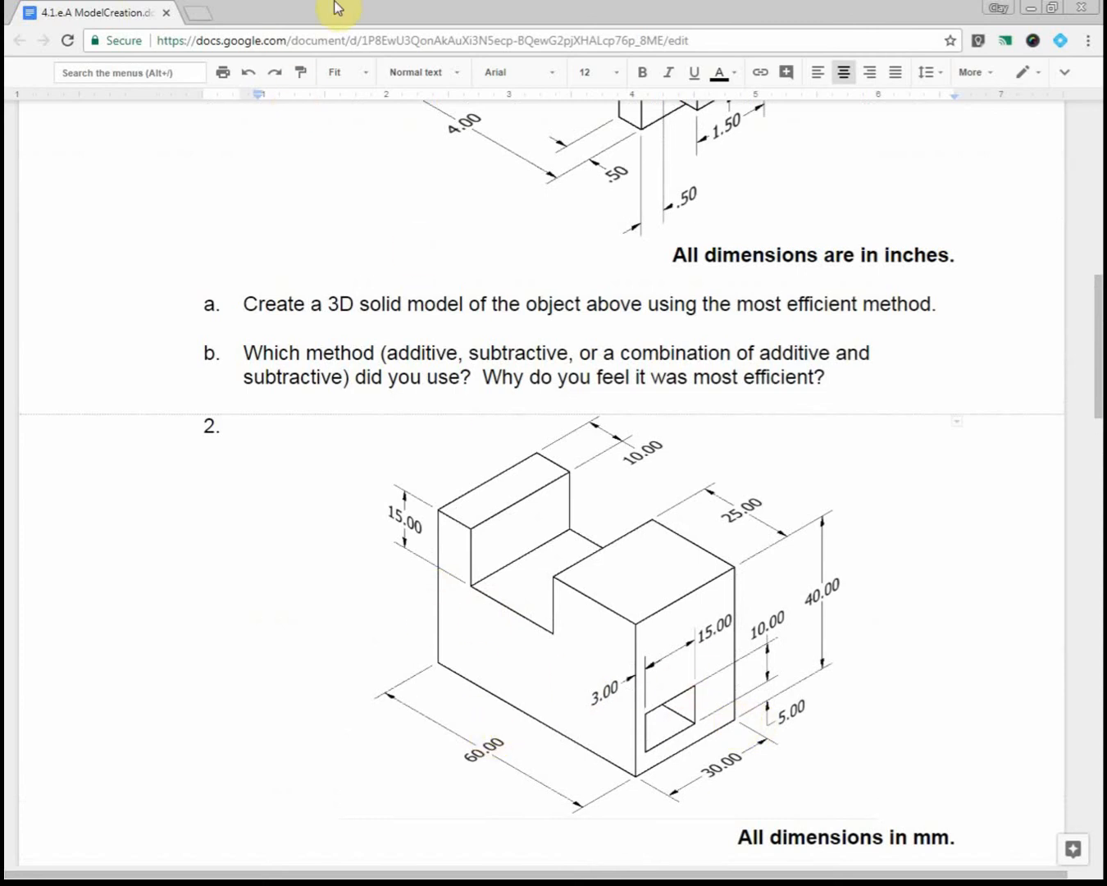
drag(334, 5, 0, 246)
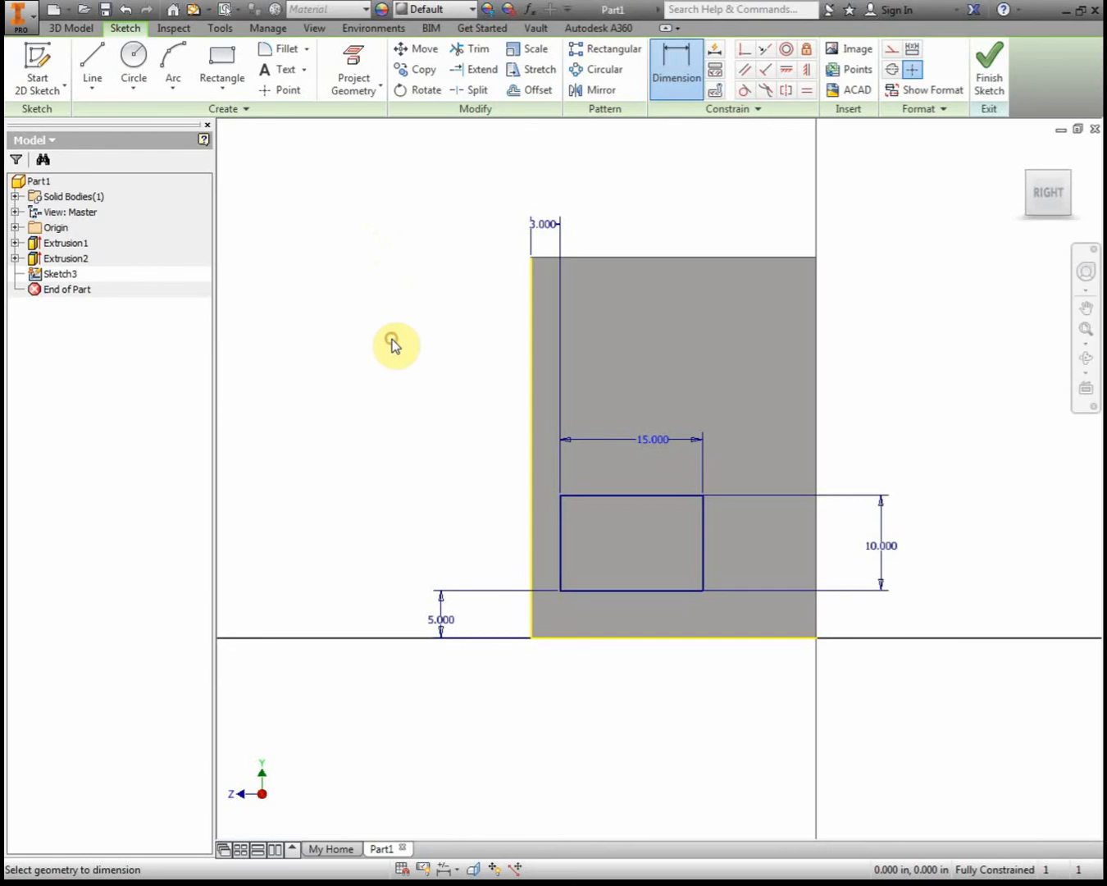
Extrude the 15 by 10 in rectangle as a cut with All extents, directed into the block, to form the through hole.
key(e)
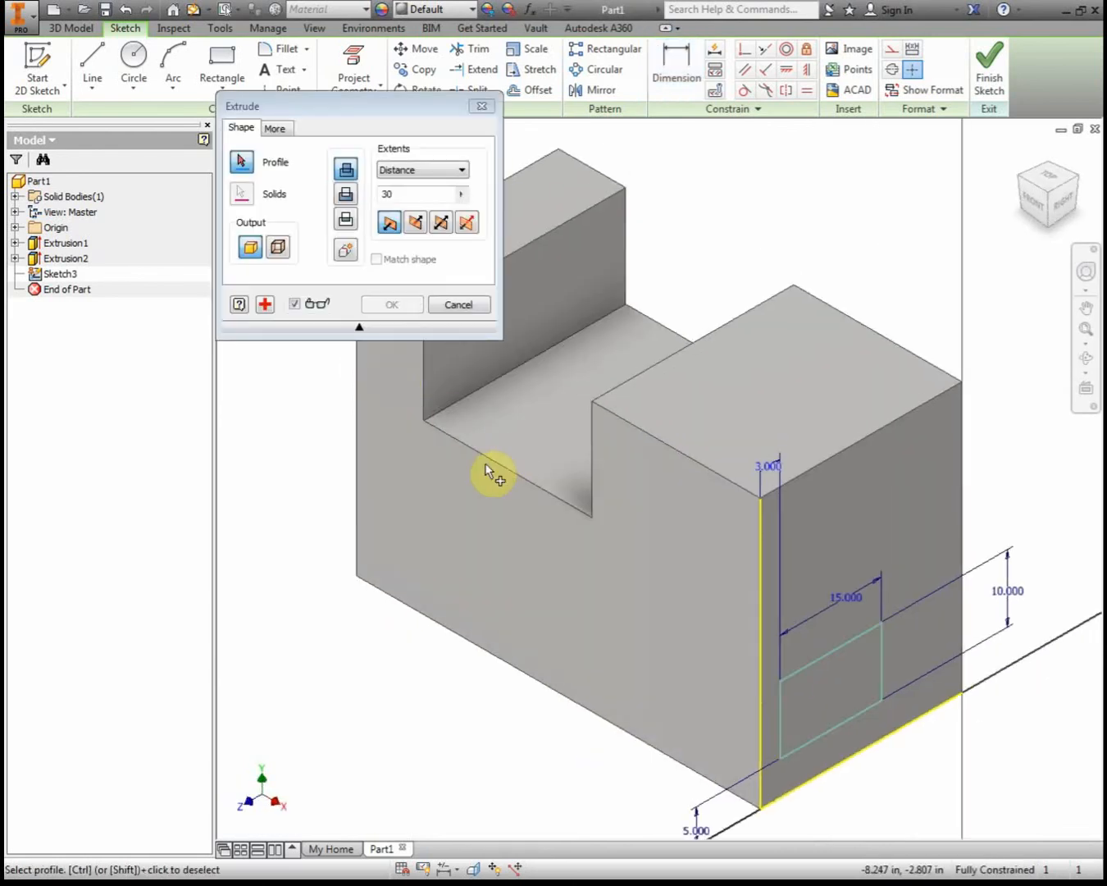
click(404, 192)
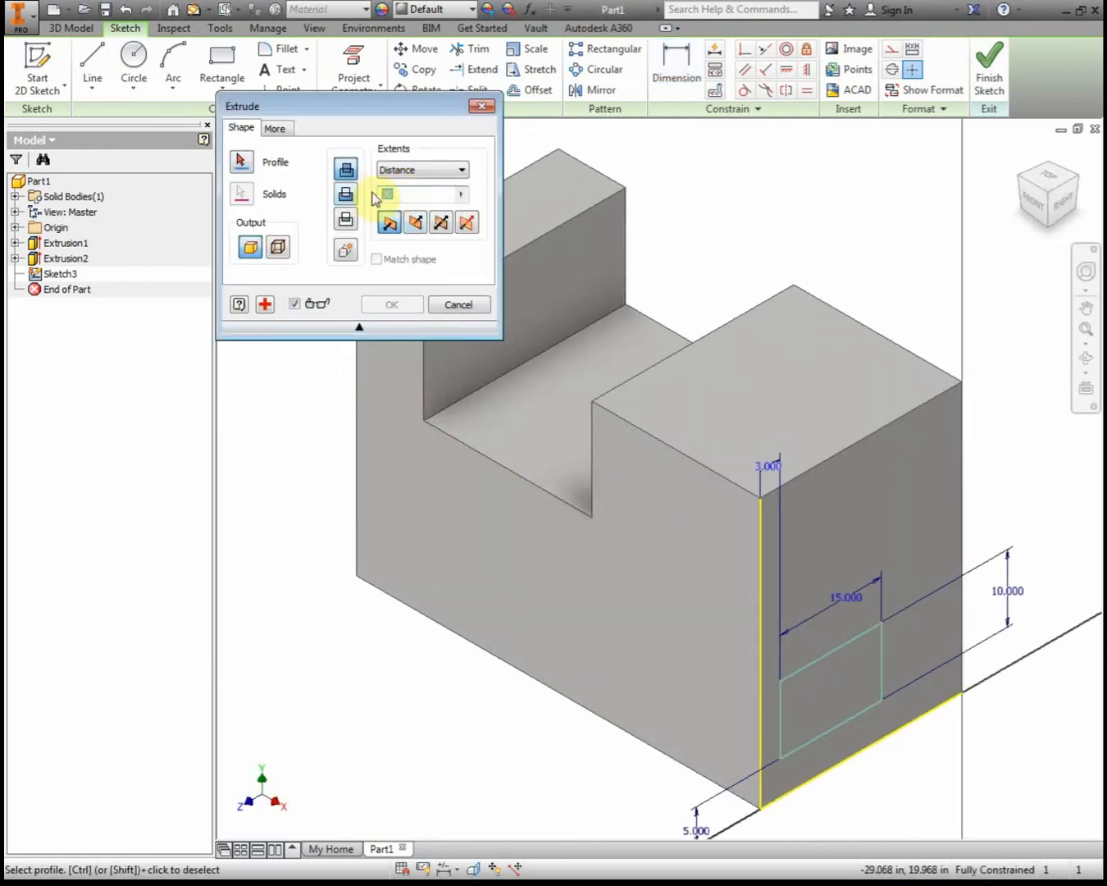
click(432, 171)
click(408, 240)
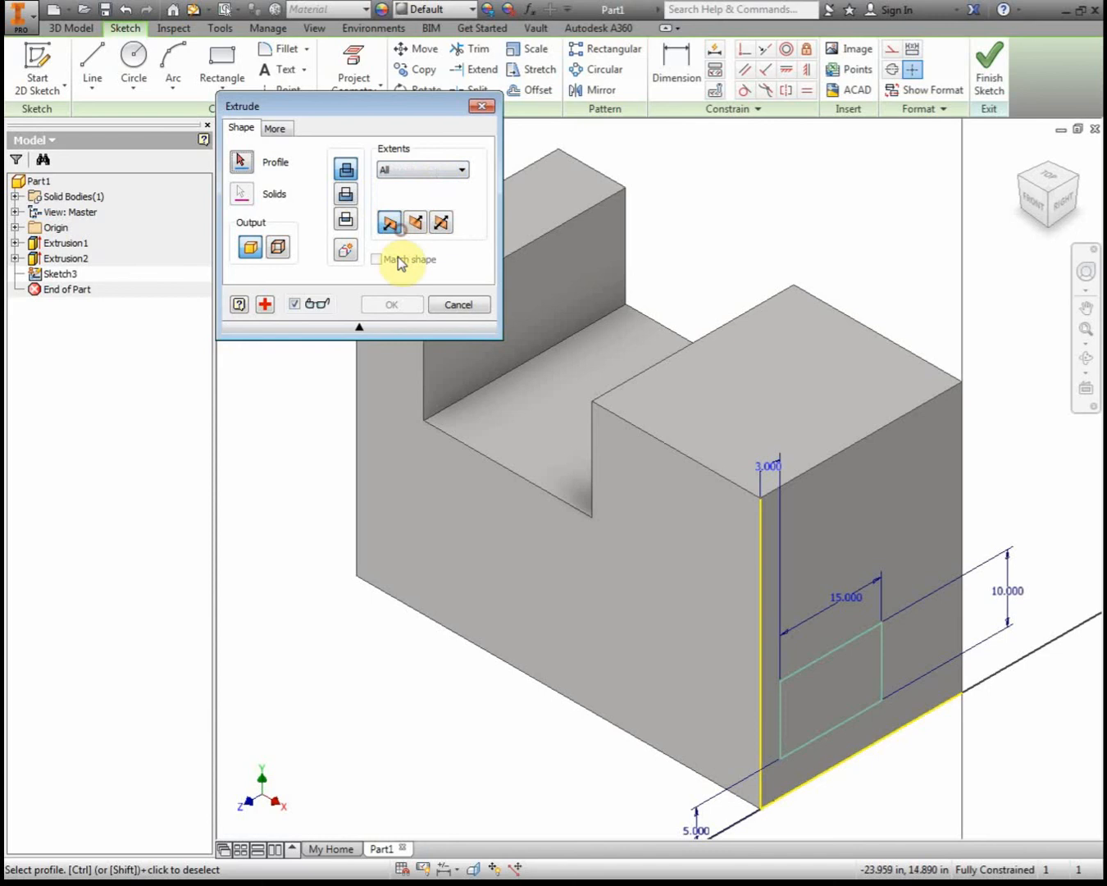
click(344, 196)
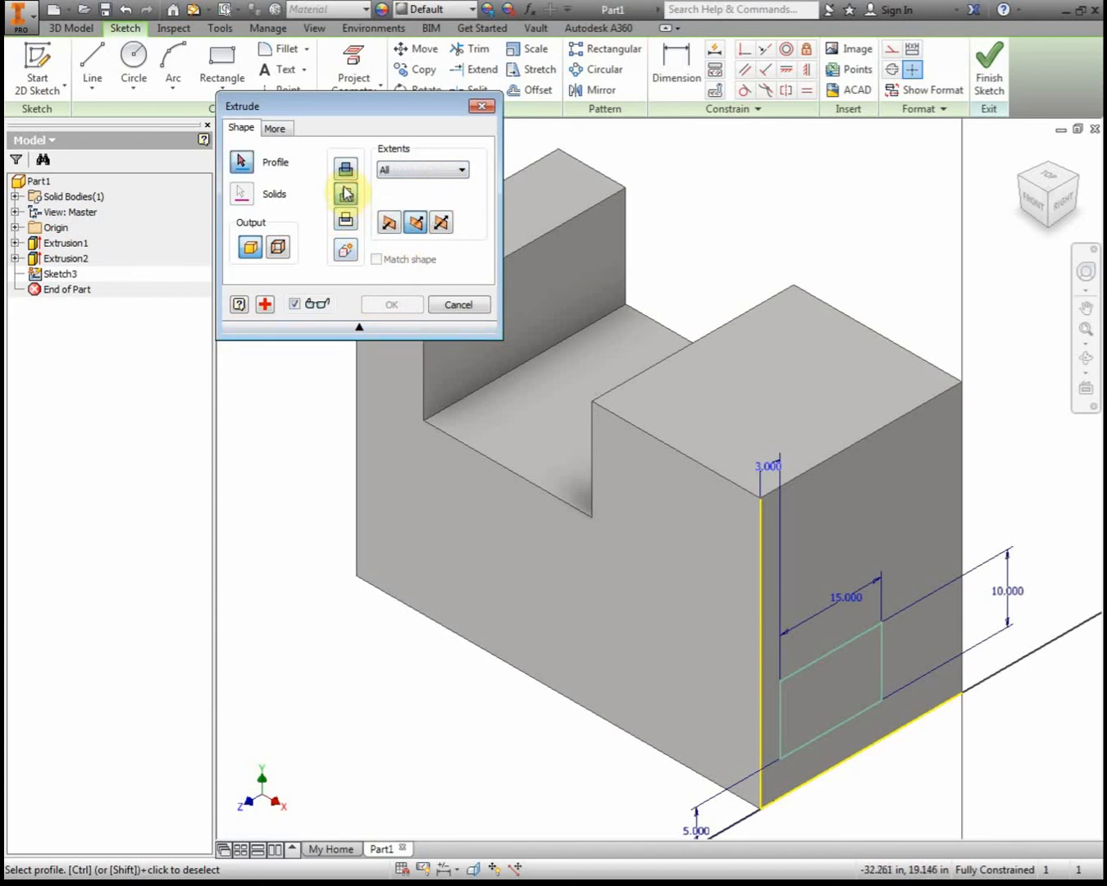
click(832, 699)
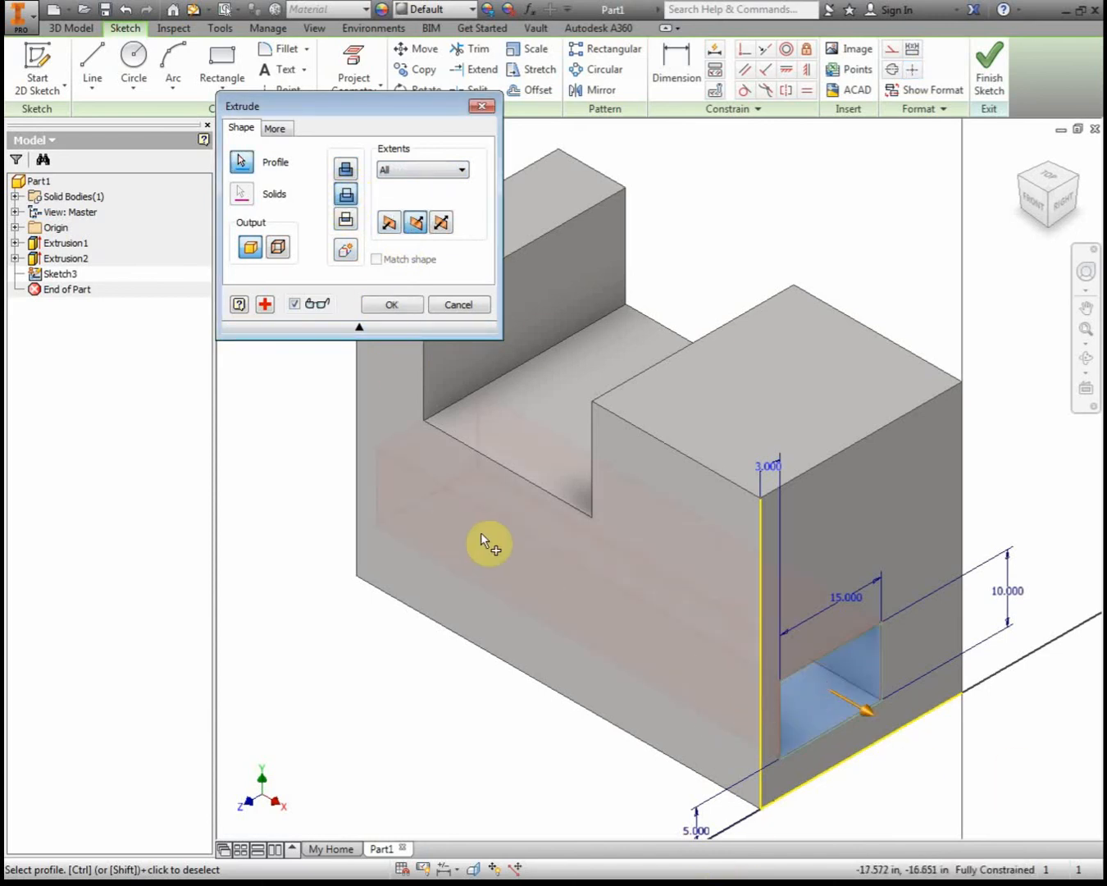
click(410, 310)
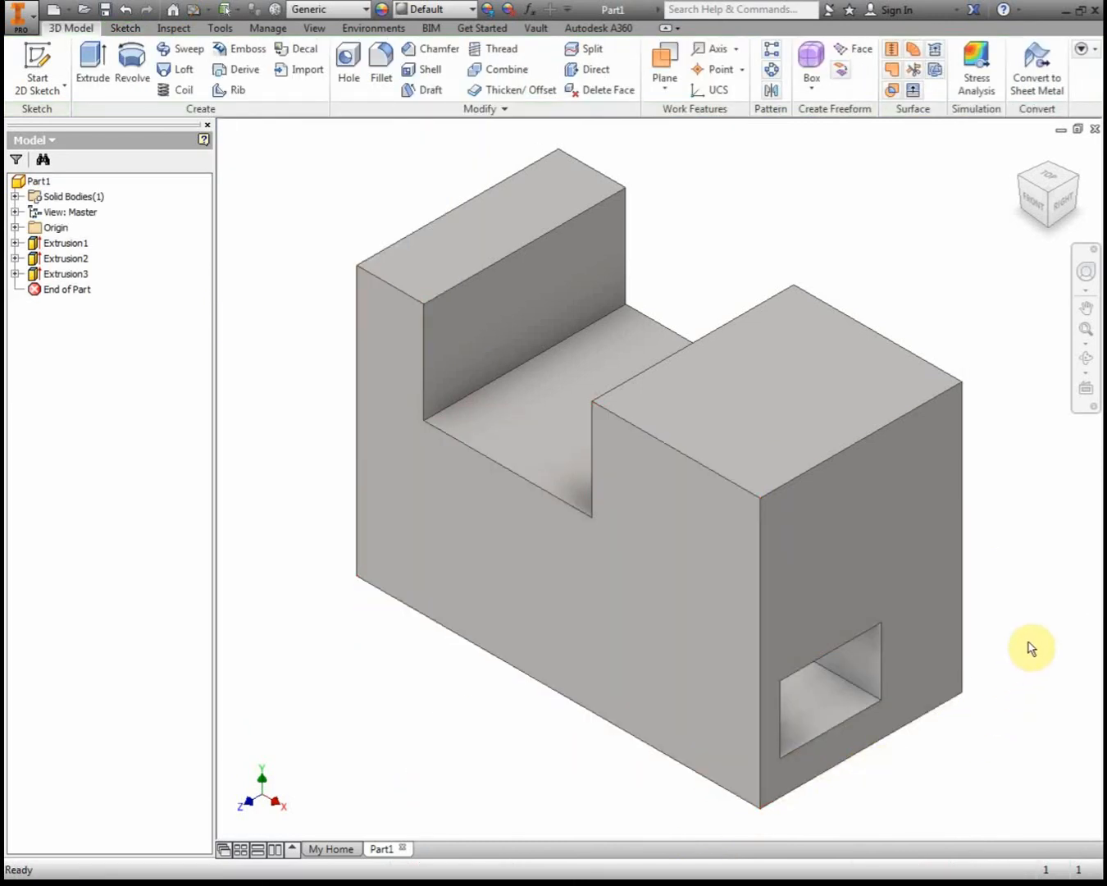
Orbit the block to inspect the rectangular hole, restore the home view, and show the whole part smaller and off-centre.
shift+middle_drag(1031, 648, 1020, 606)
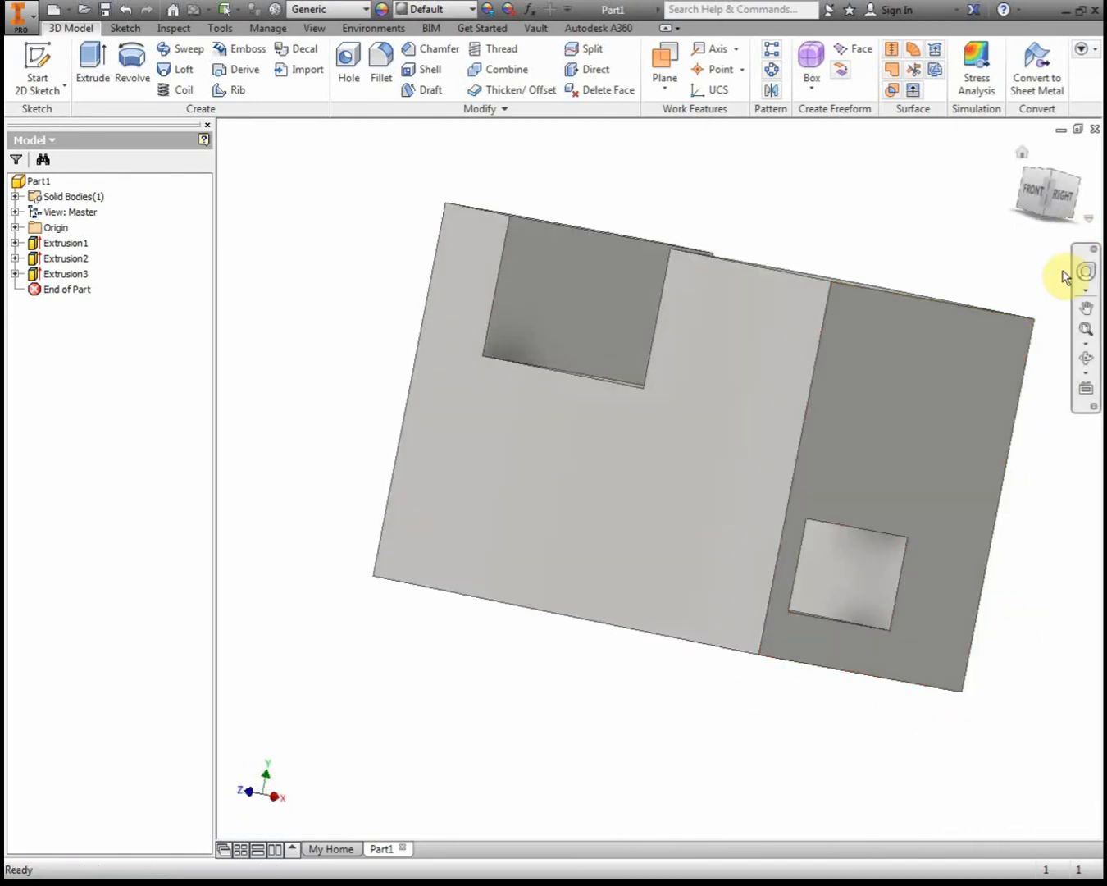
click(1021, 152)
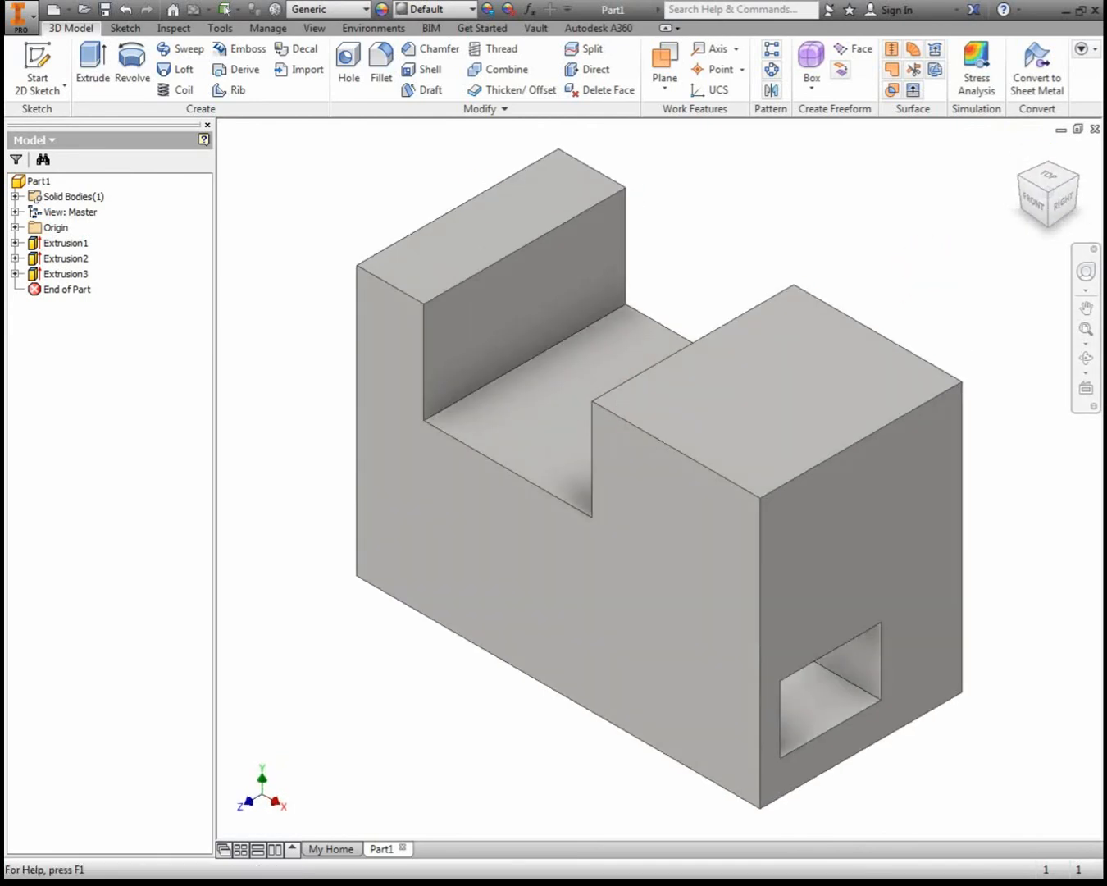
scroll(739, 263, down, 5)
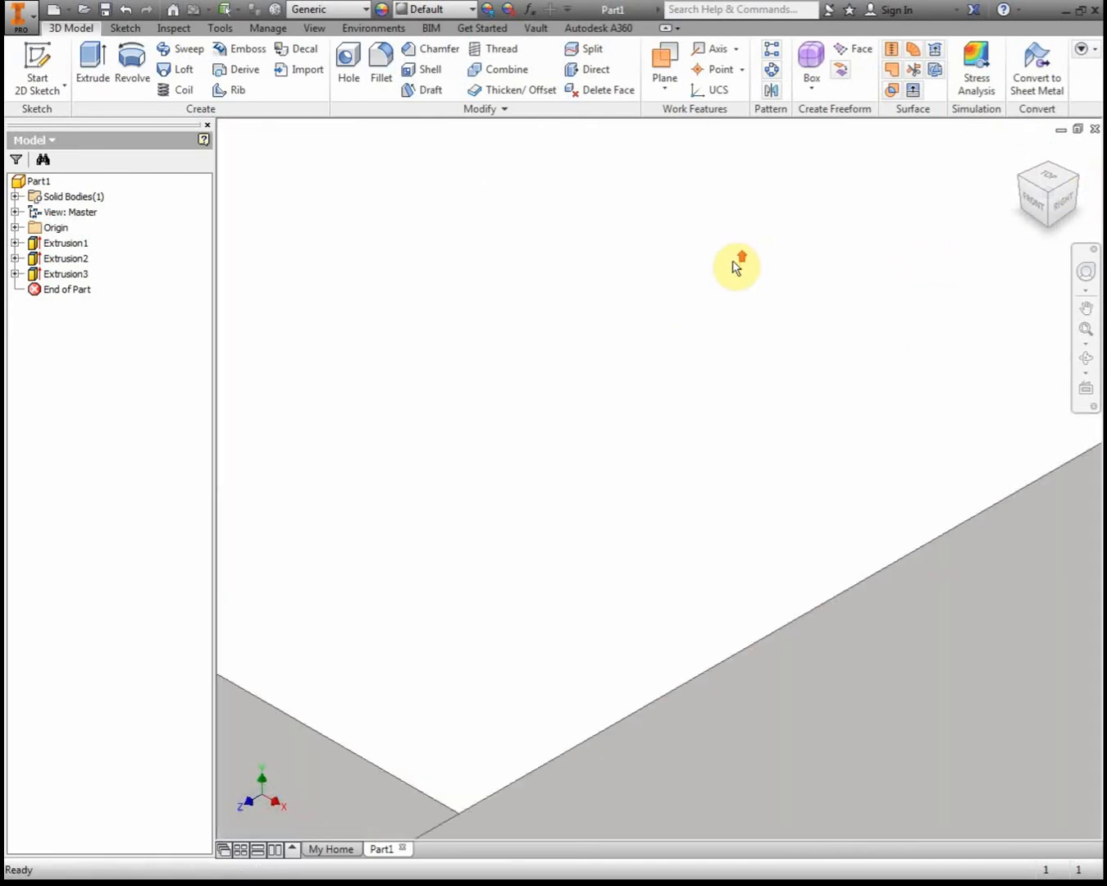
scroll(736, 267, up, 8)
scroll(736, 265, down, 5)
middle_drag(733, 262, 897, 235)
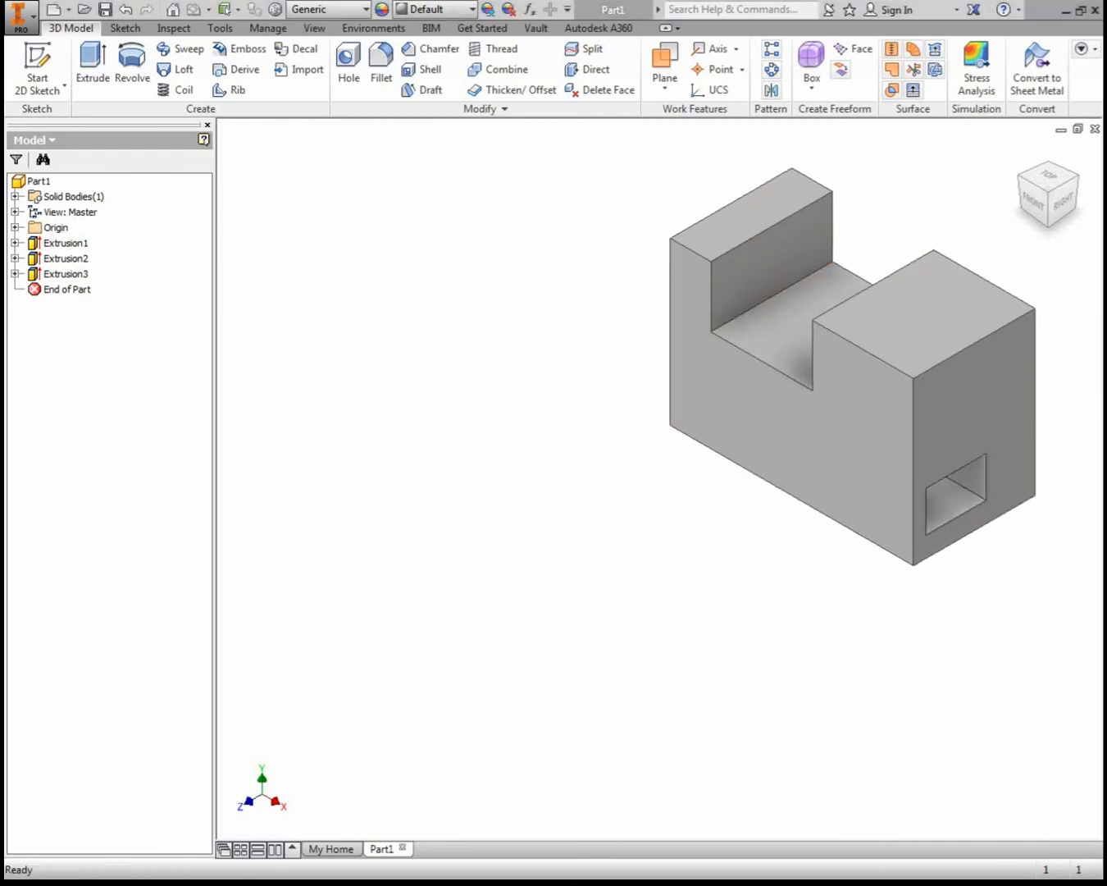
Place the Google Docs assignment window beside the Inventor part and compare the exercise 2 drawing with the modelled block.
mouse_move(4, 123)
mouse_down()
mouse_move(316, 106)
mouse_move(367, 49)
mouse_up()
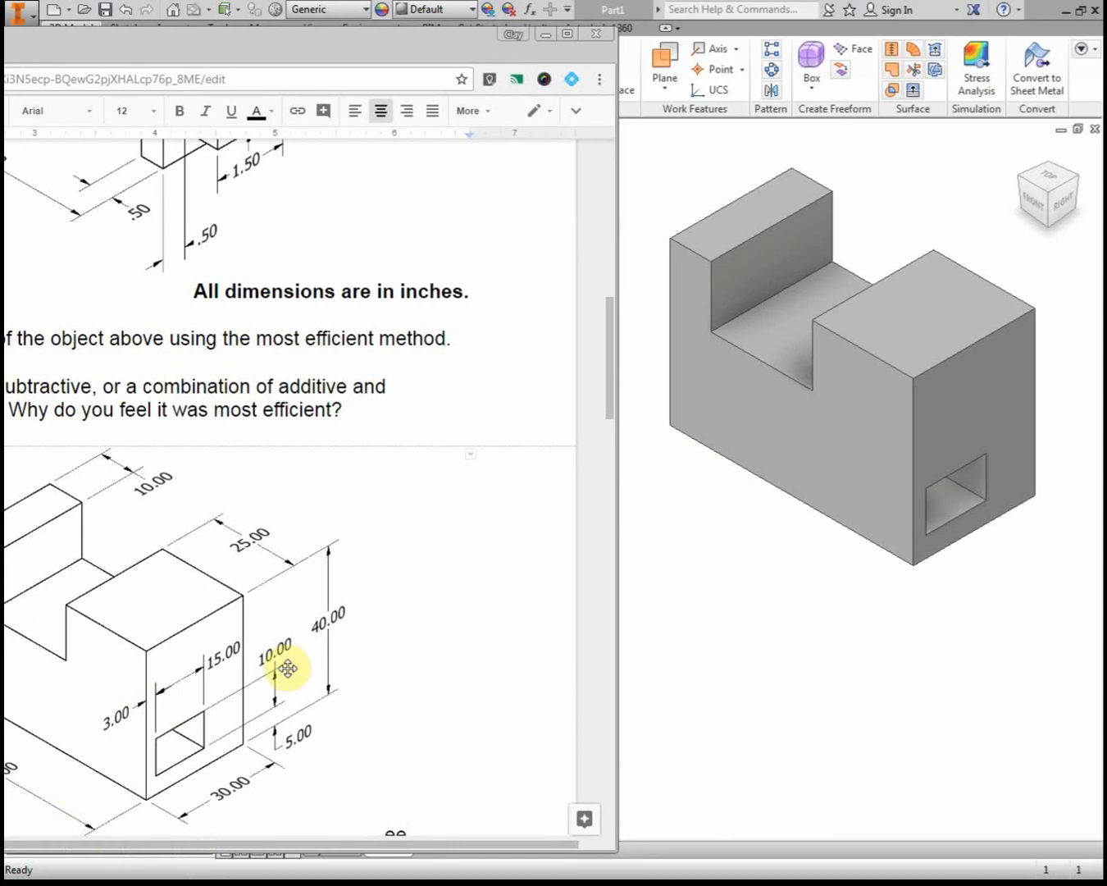
drag(414, 31, 517, 7)
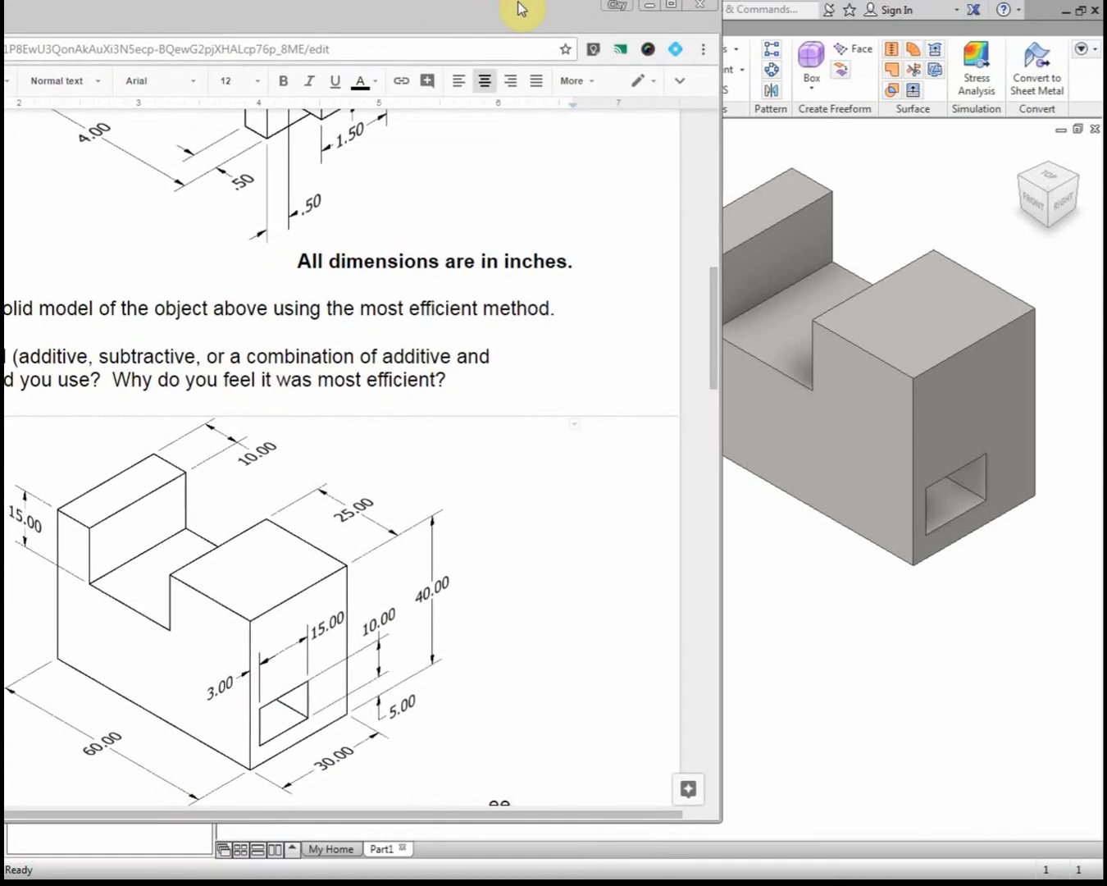
middle_drag(824, 580, 896, 629)
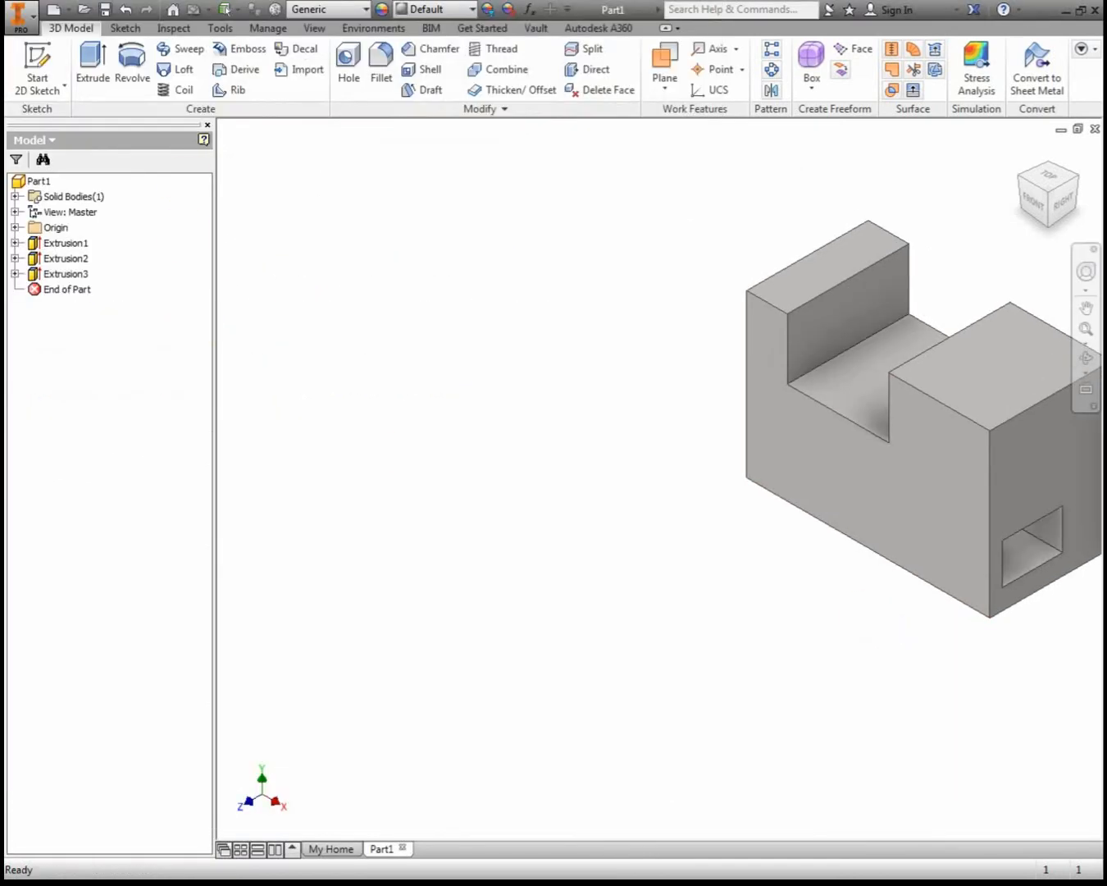
Check the units note below the exercise 2 drawing in the Google Docs assignment, and return to the Inventor part.
key(alt+Tab)
scroll(149, 454, up, 5)
scroll(443, 561, down, 6)
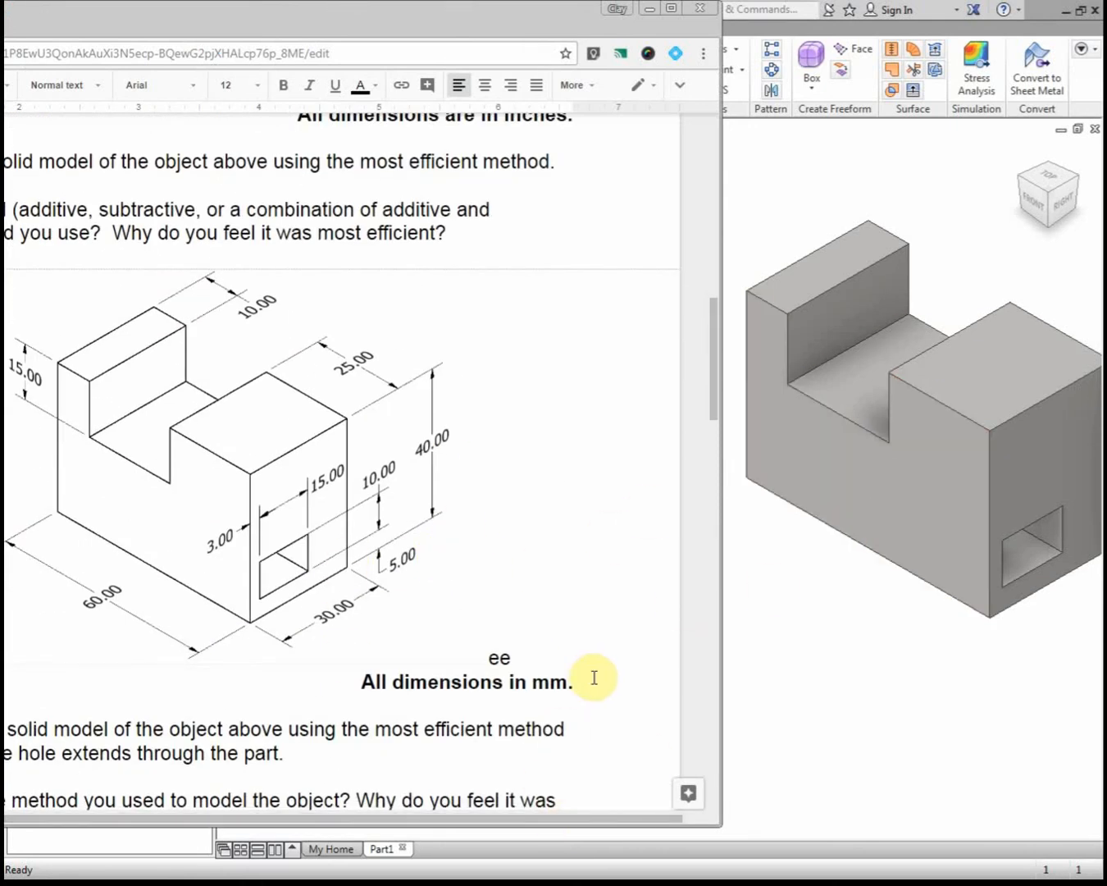
drag(533, 682, 573, 683)
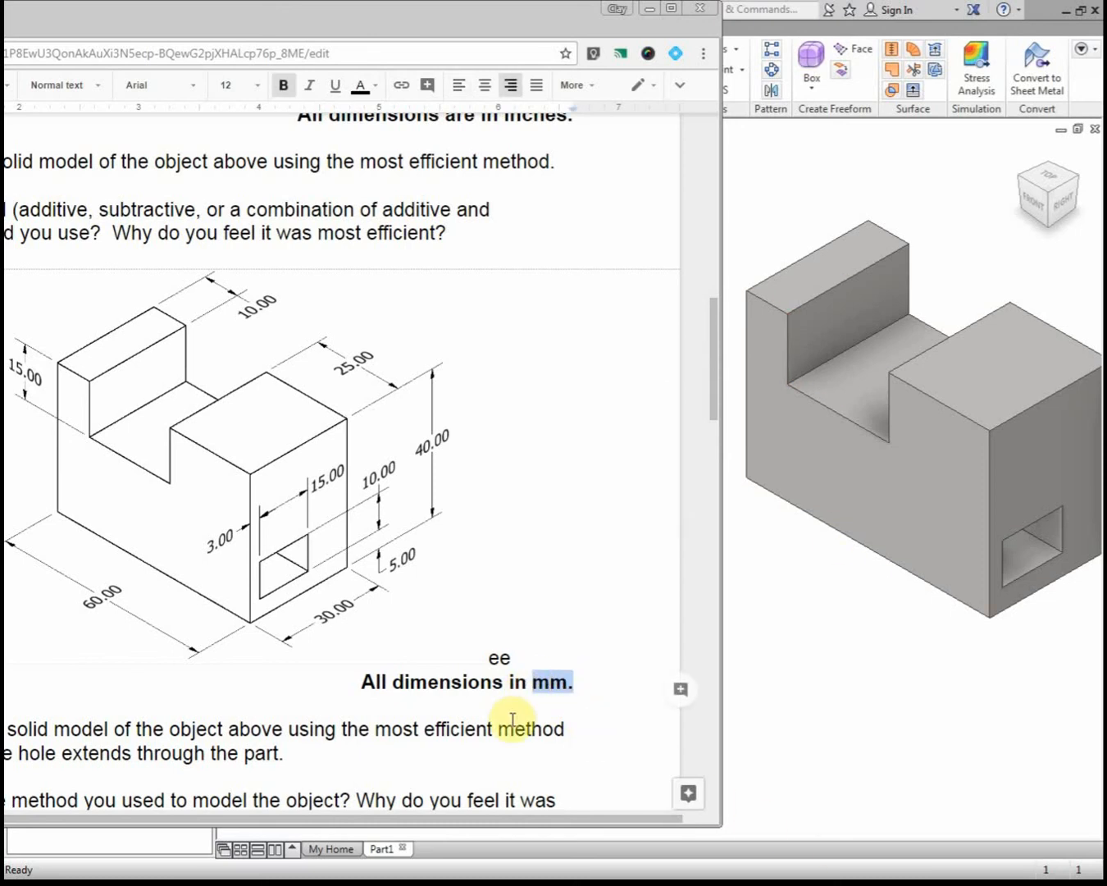
click(784, 640)
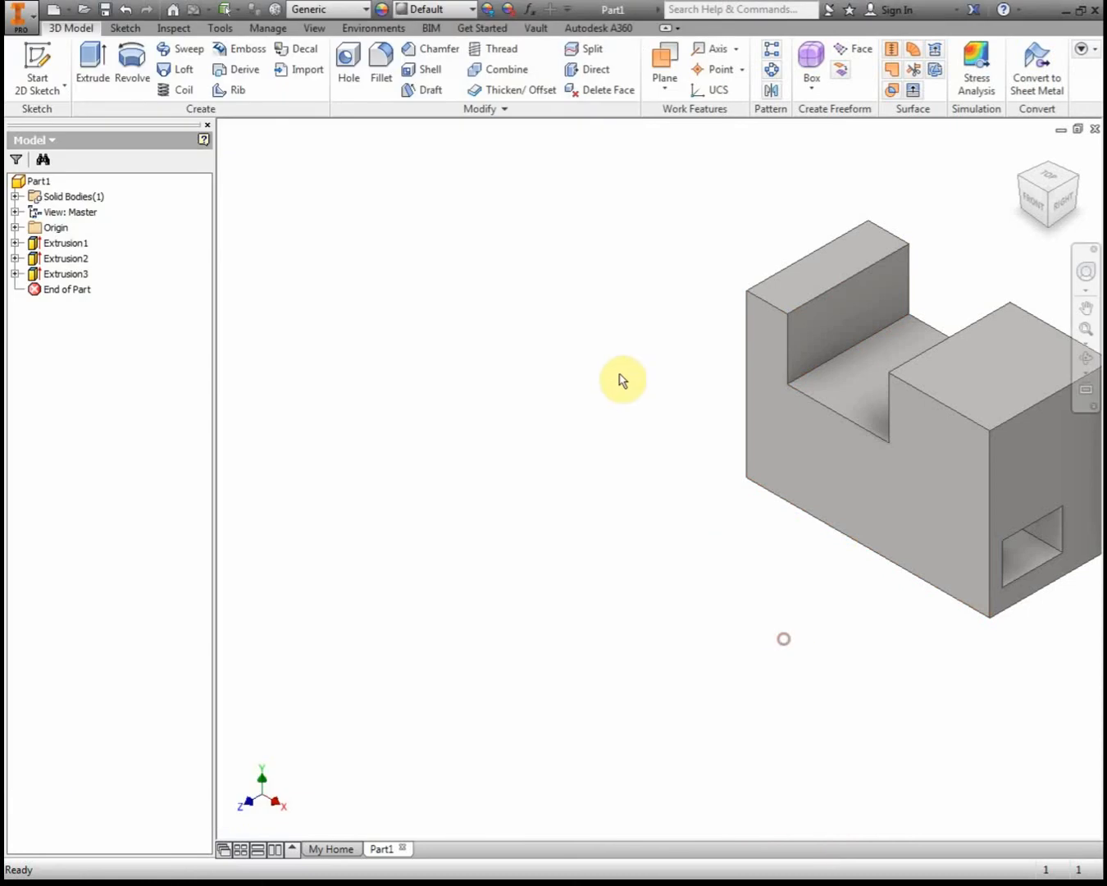
Inspect the unit of the rectangle's width dimension in the base extrusion's sketch, and finish the sketch.
middle_drag(846, 597, 632, 559)
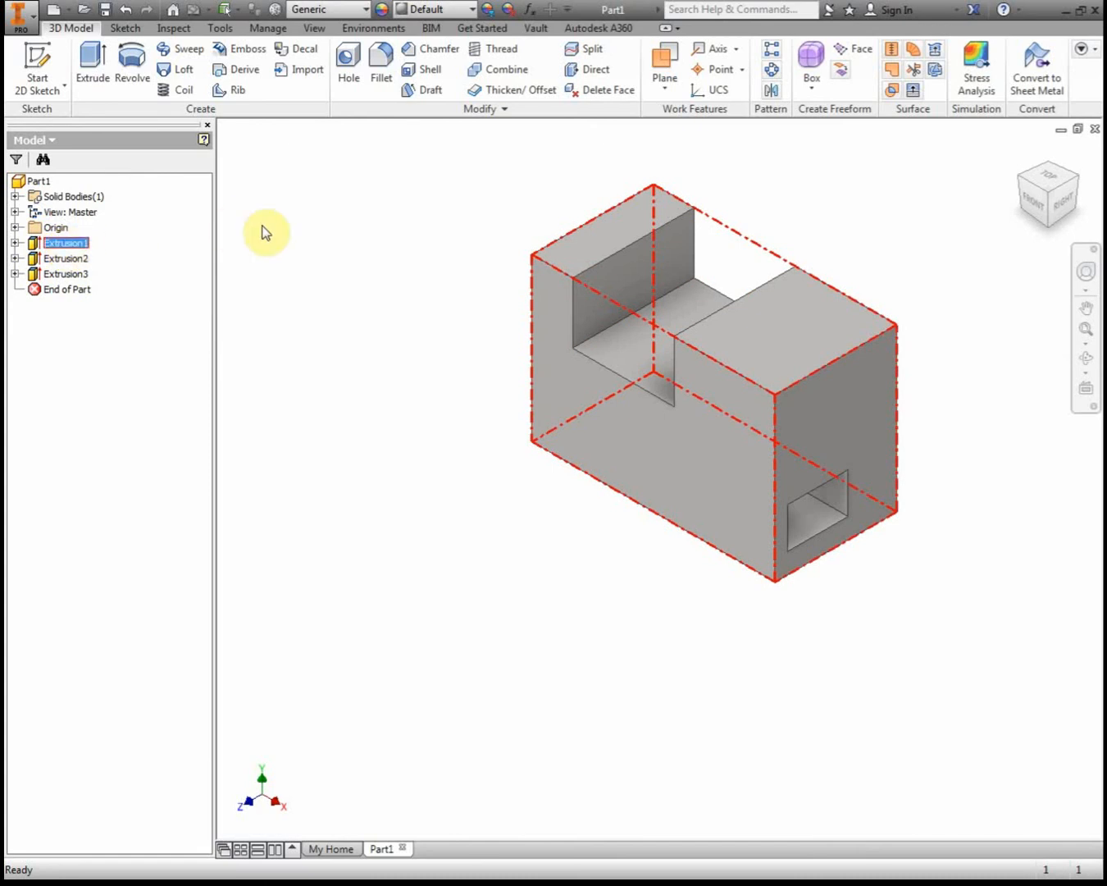
click(67, 245)
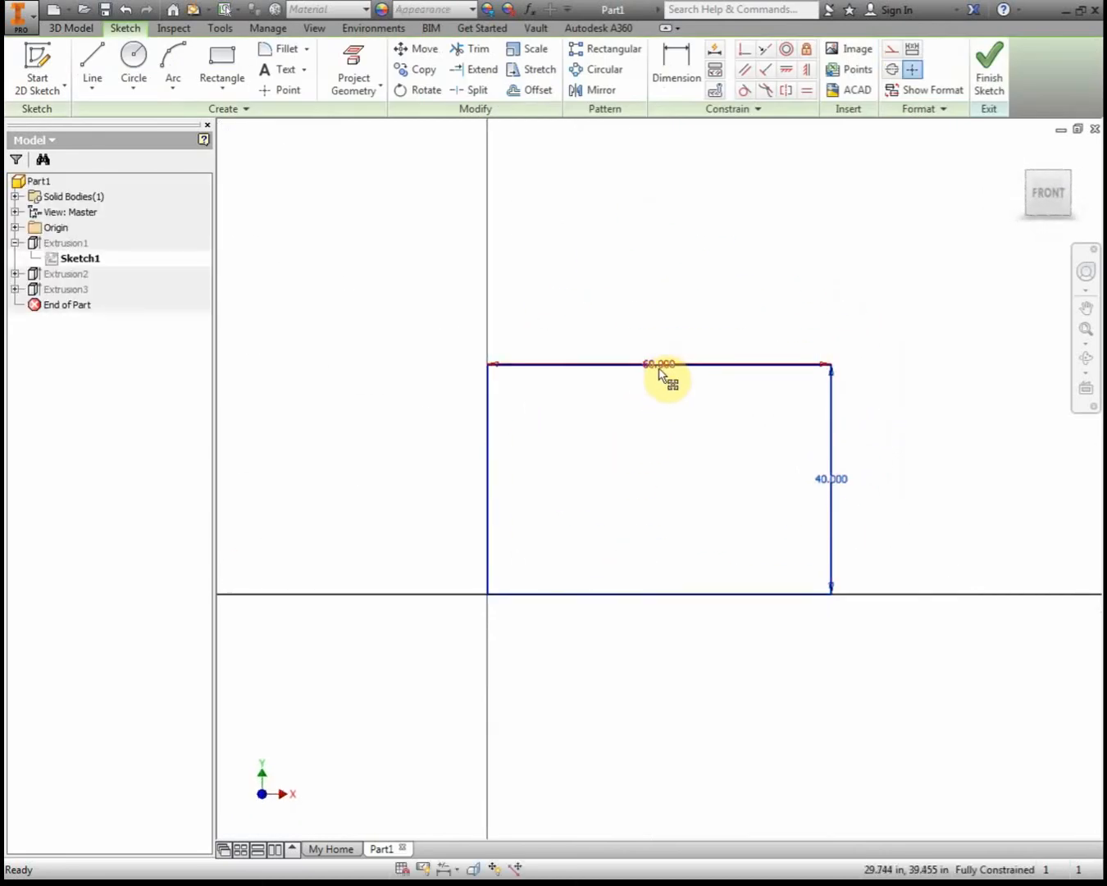
double_click(659, 367)
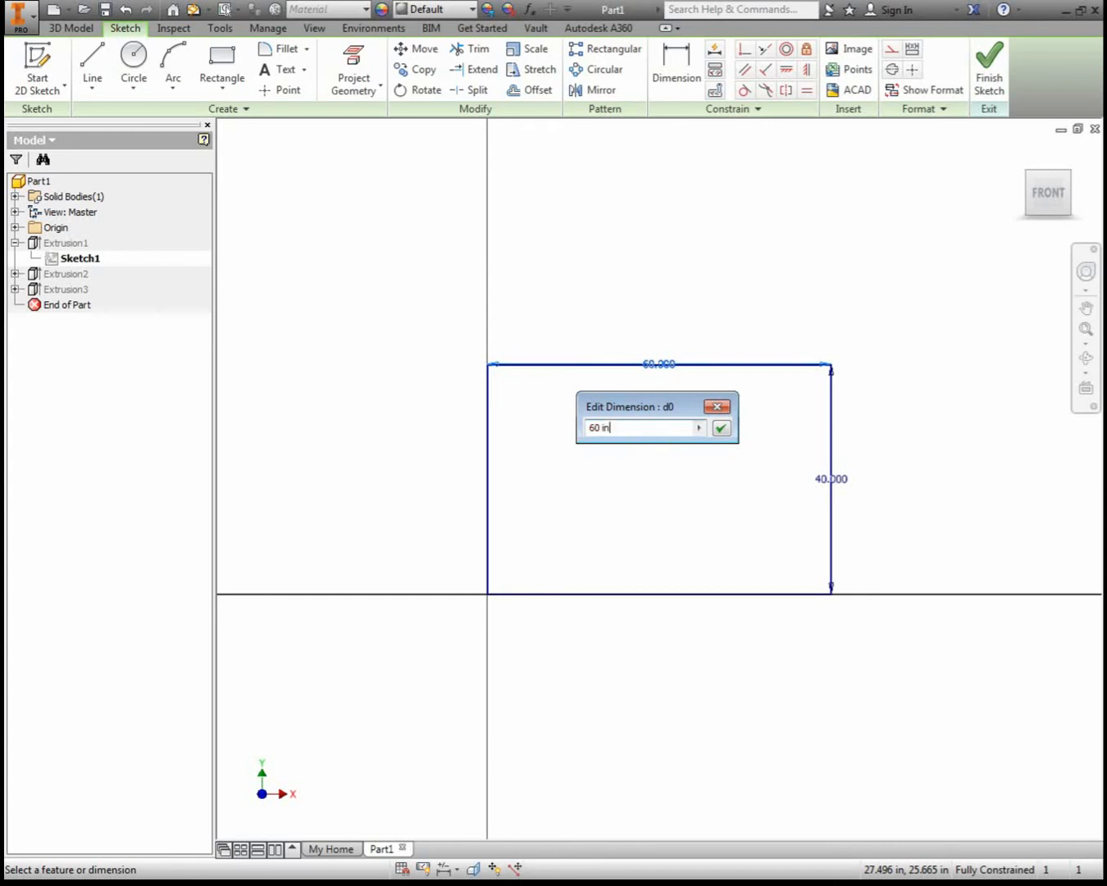
key(Return)
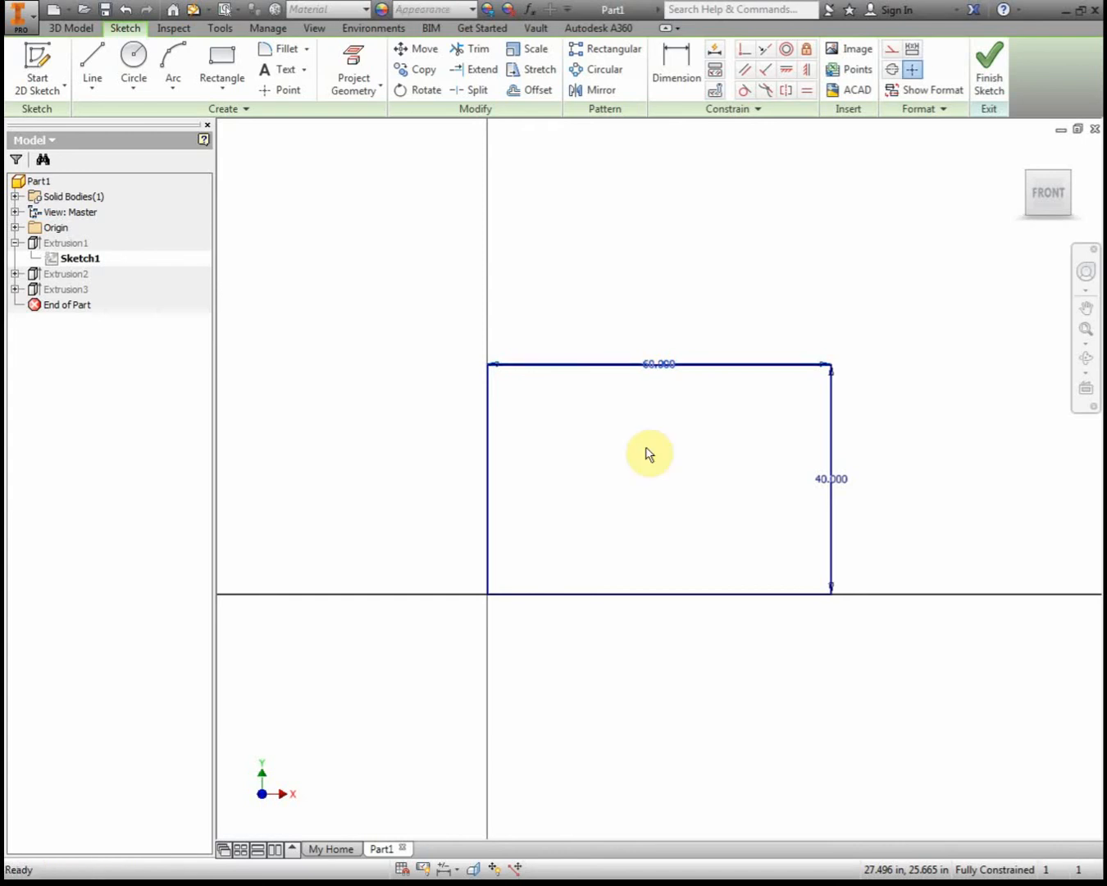
click(988, 86)
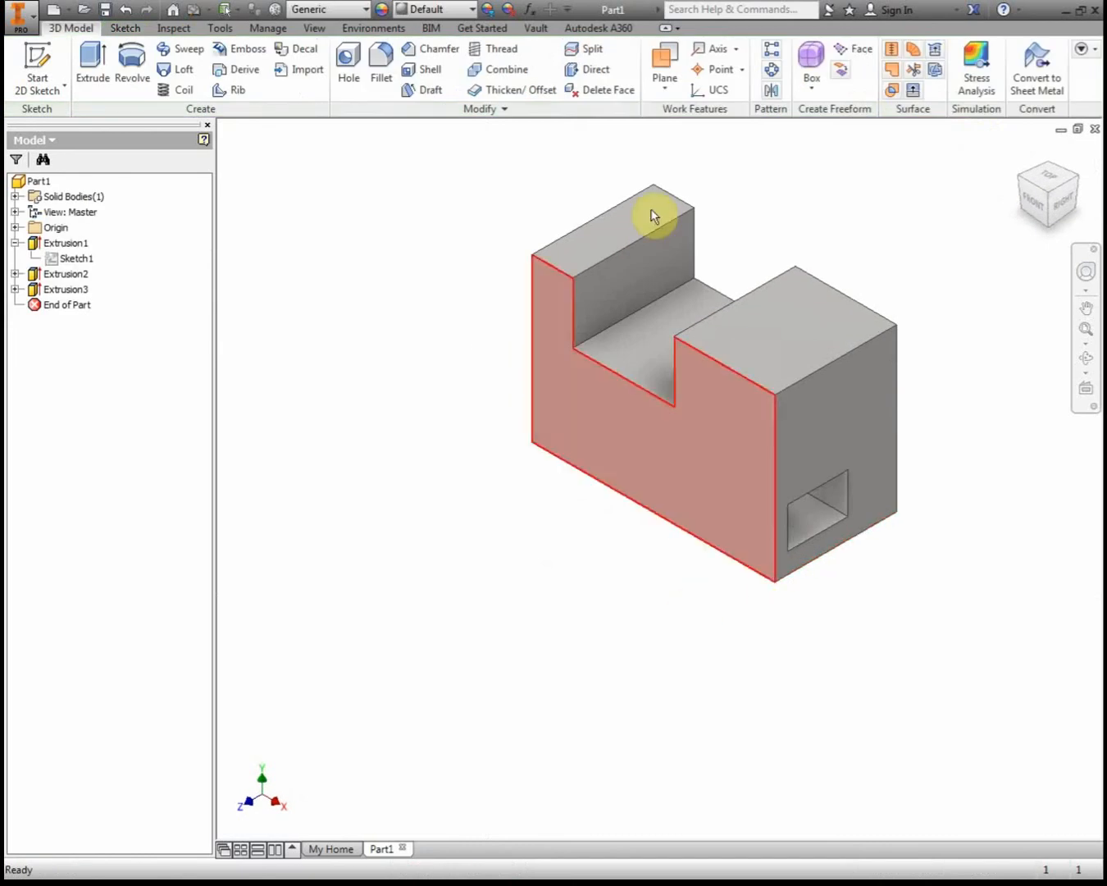